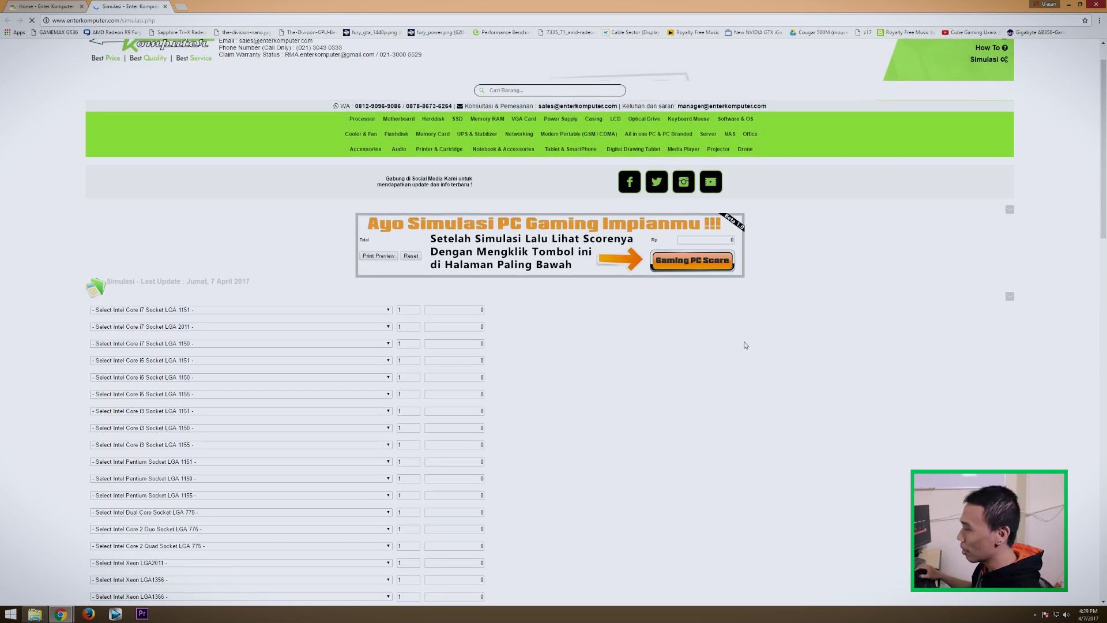
- Choose the GALAX GeForce GTX 1050 Ti 4GB DDR5 OC Single Fan as the VGA in the PC simulation
scroll(750, 345, "down", 2)
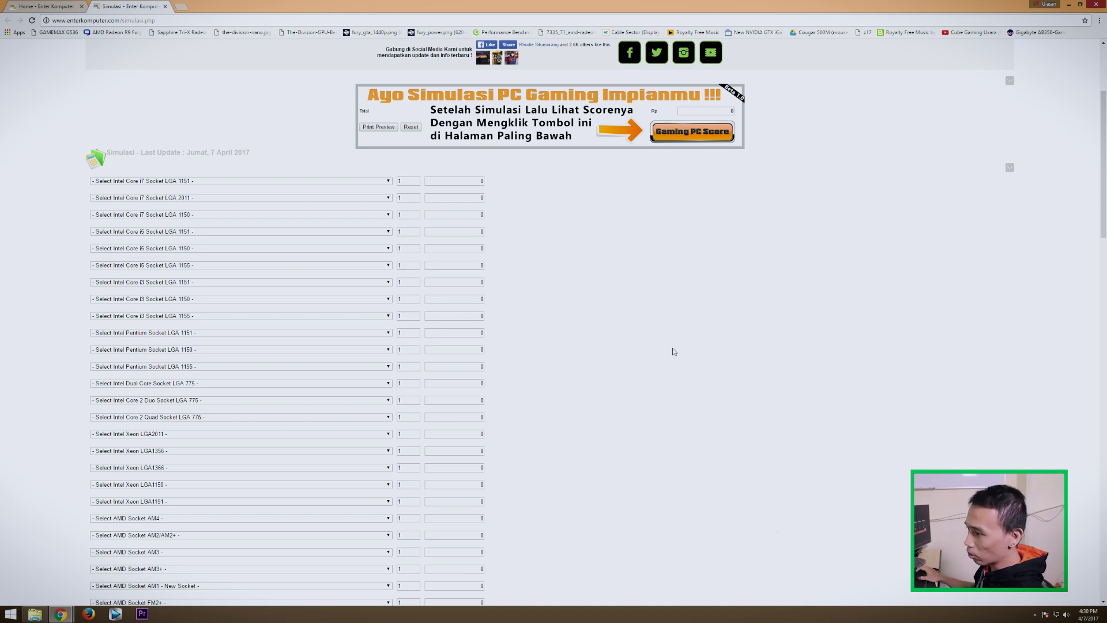
scroll(665, 353, "down", 2)
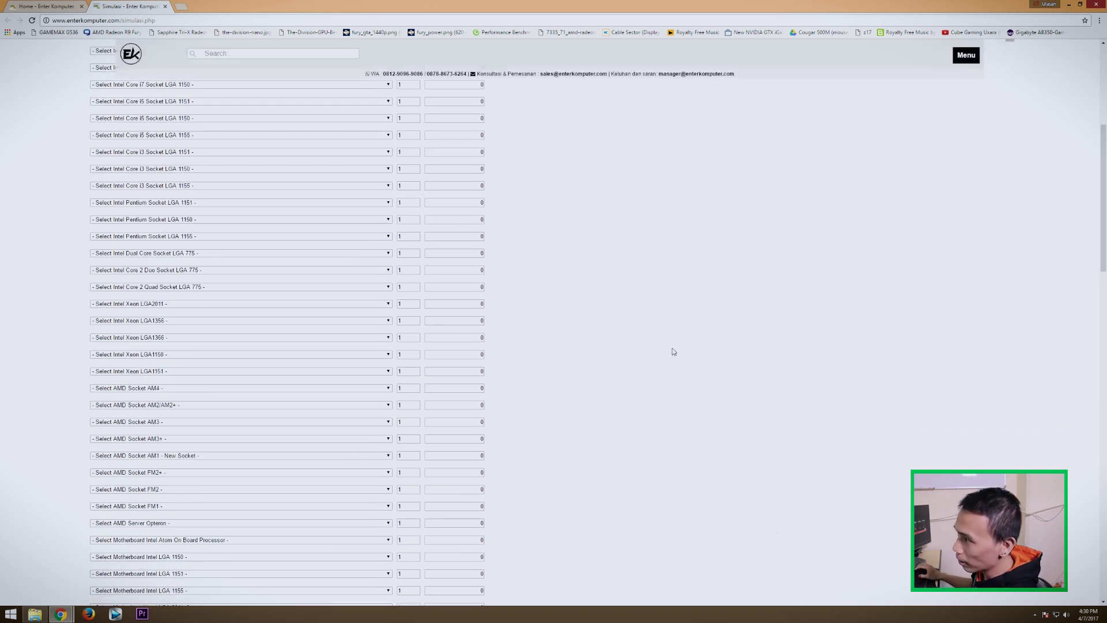
scroll(495, 306, "down", 6)
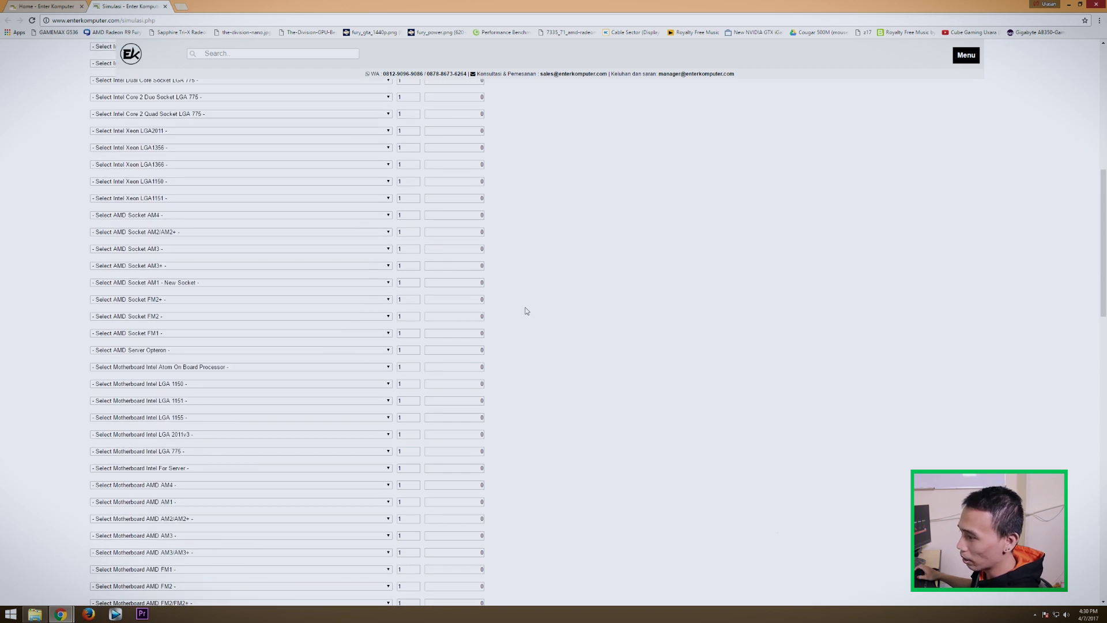
scroll(323, 426, "down", 2)
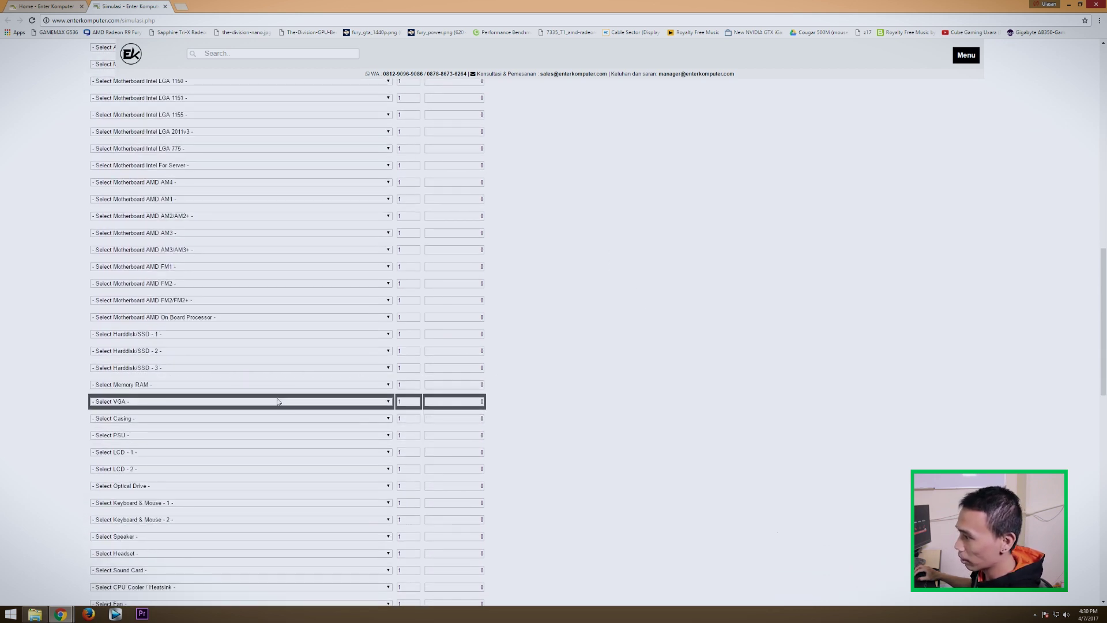
left_click(279, 402)
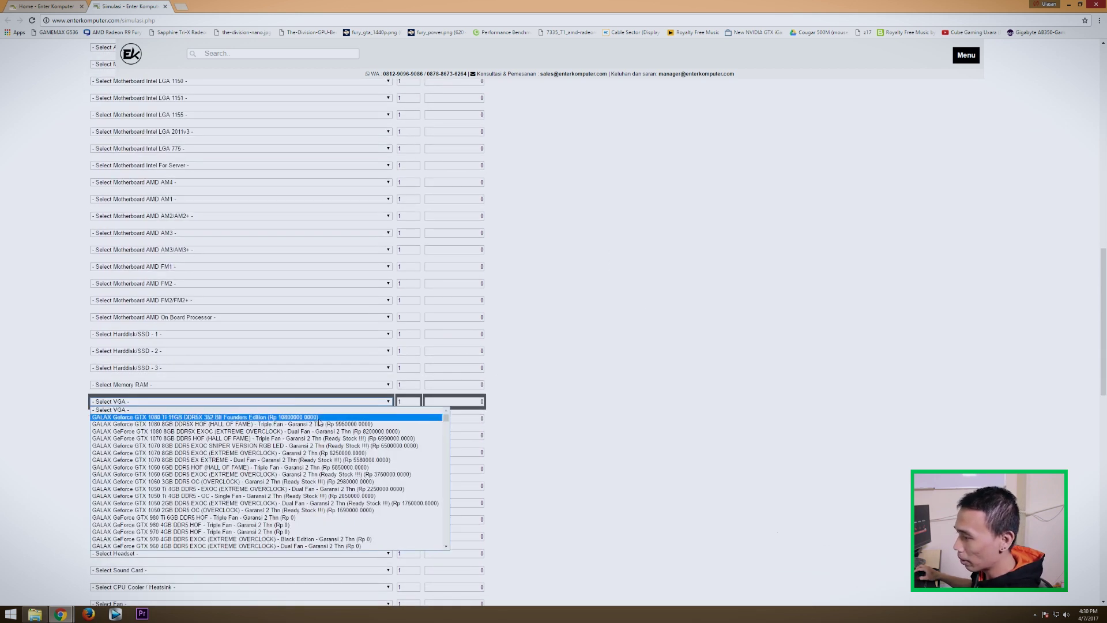
left_click(382, 498)
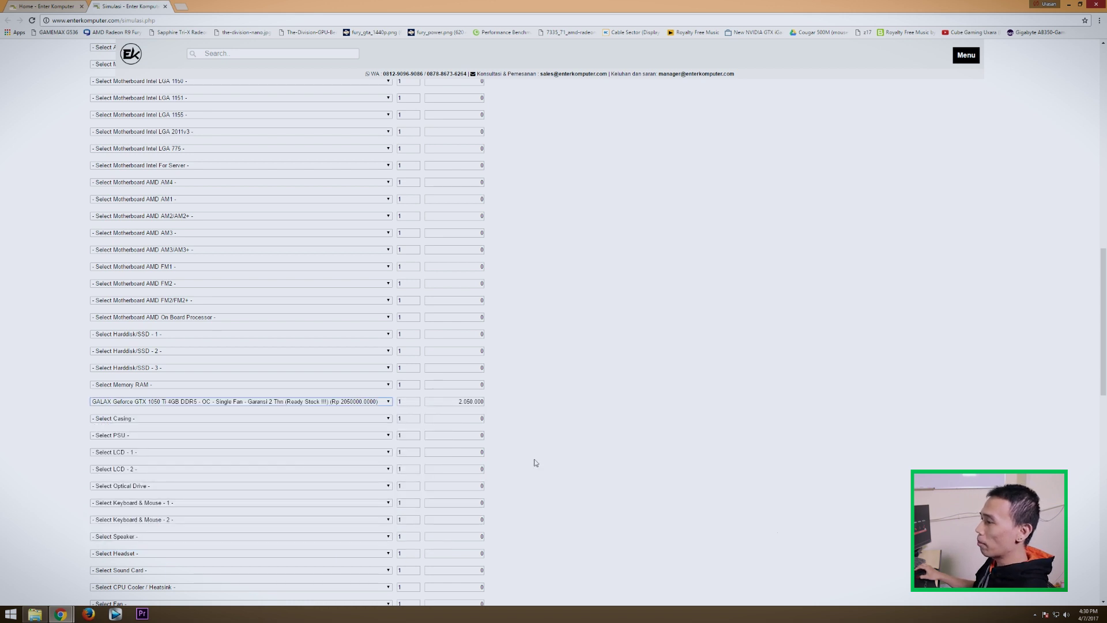
scroll(534, 460, "up", 4)
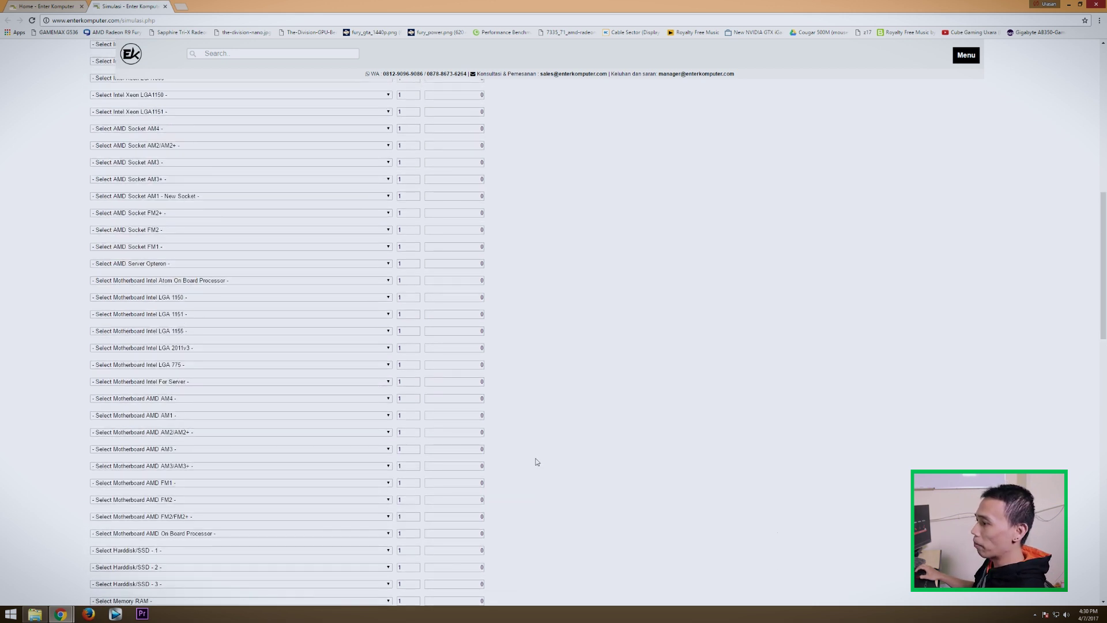
scroll(536, 461, "down", 2)
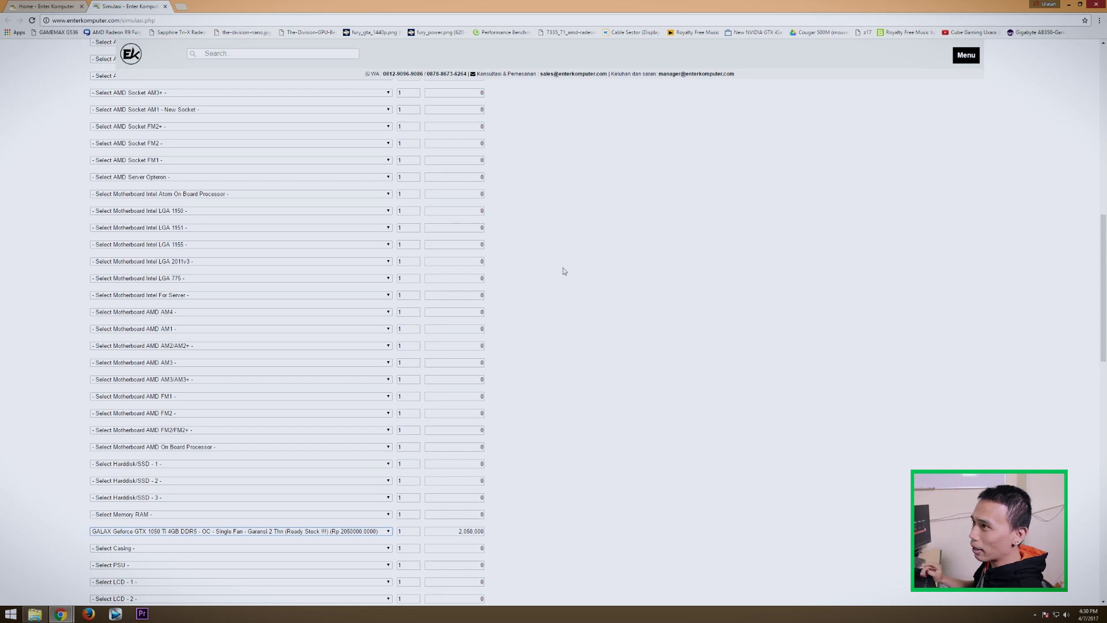
- Open a second PC simulation from the shop's home page and choose the Sapphire RX 460 4GB DDR5 Nitro as its VGA
left_click(44, 7)
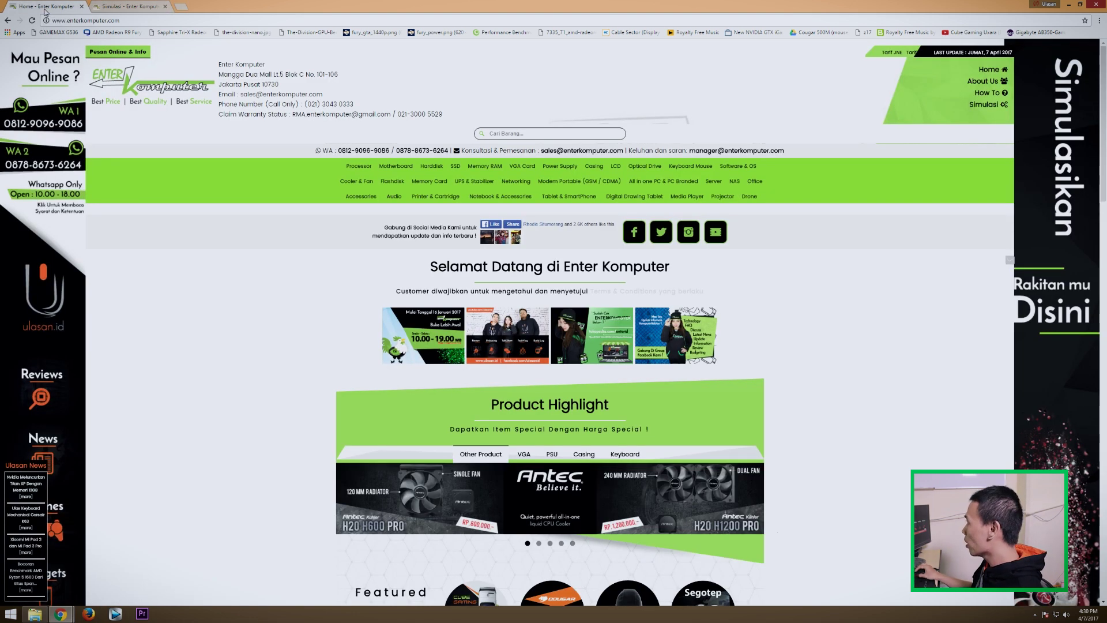
left_click(1056, 165)
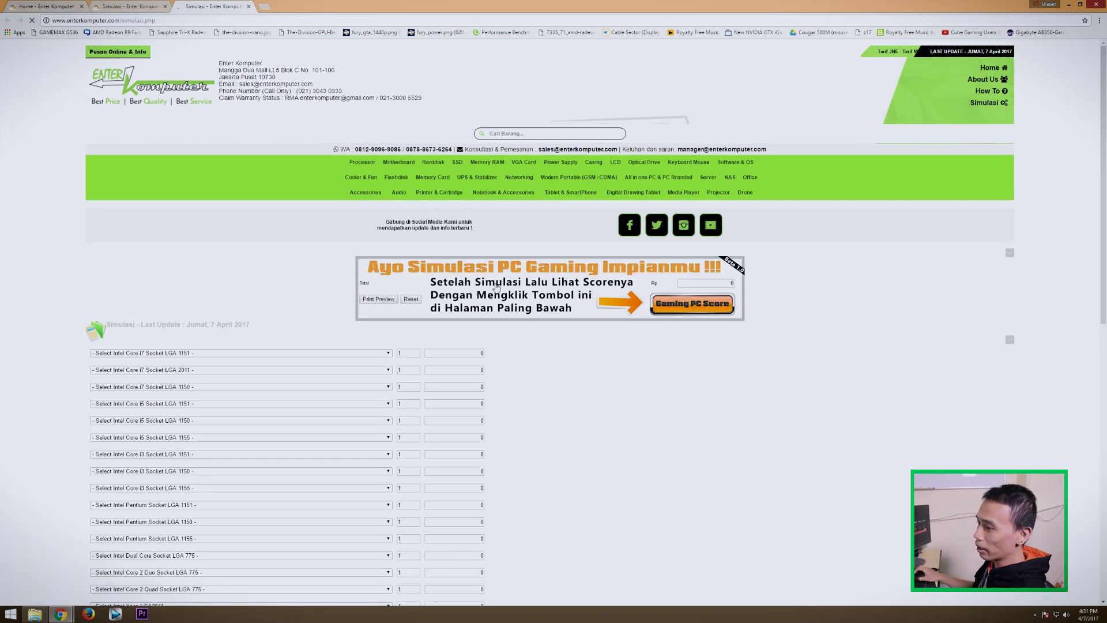
scroll(532, 257, "down", 7)
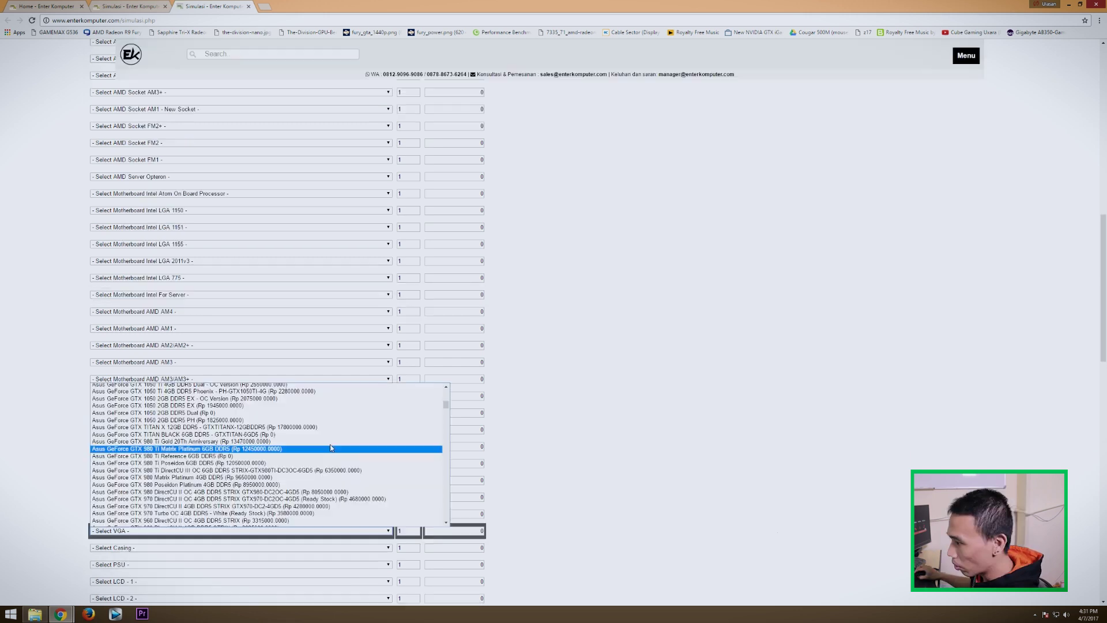
scroll(331, 448, "down", 10)
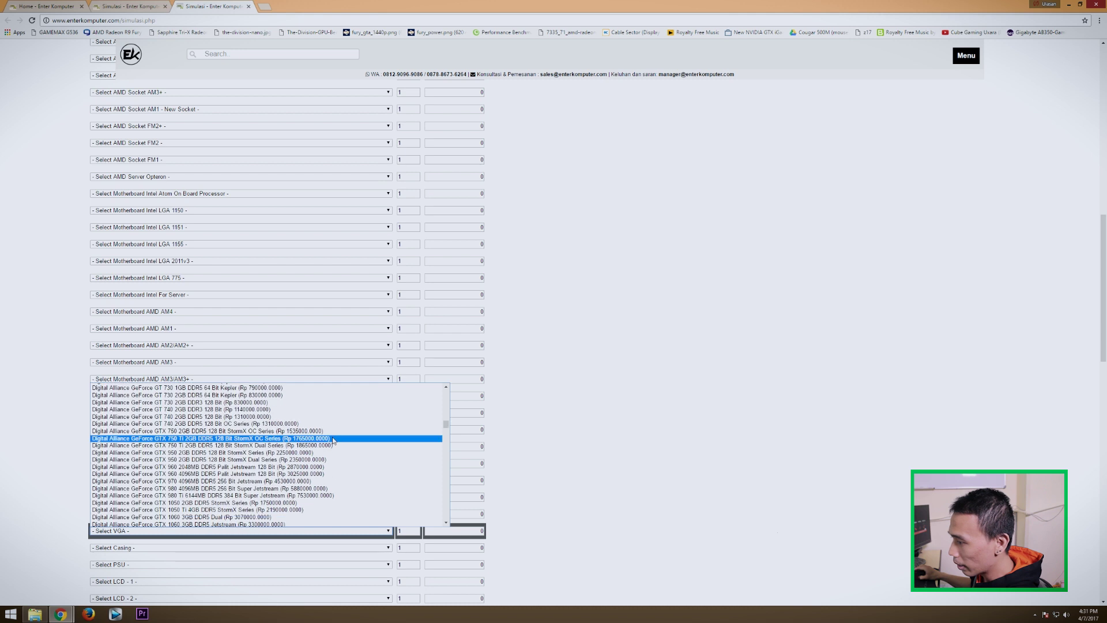
scroll(333, 444, "down", 10)
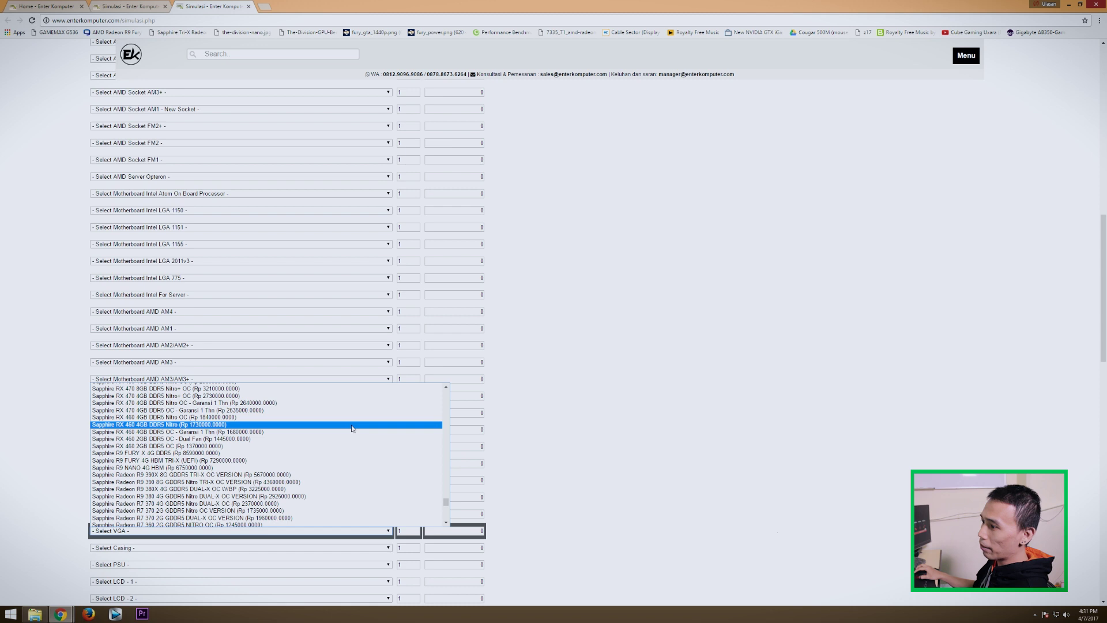
left_click(352, 425)
scroll(553, 421, "up", 8)
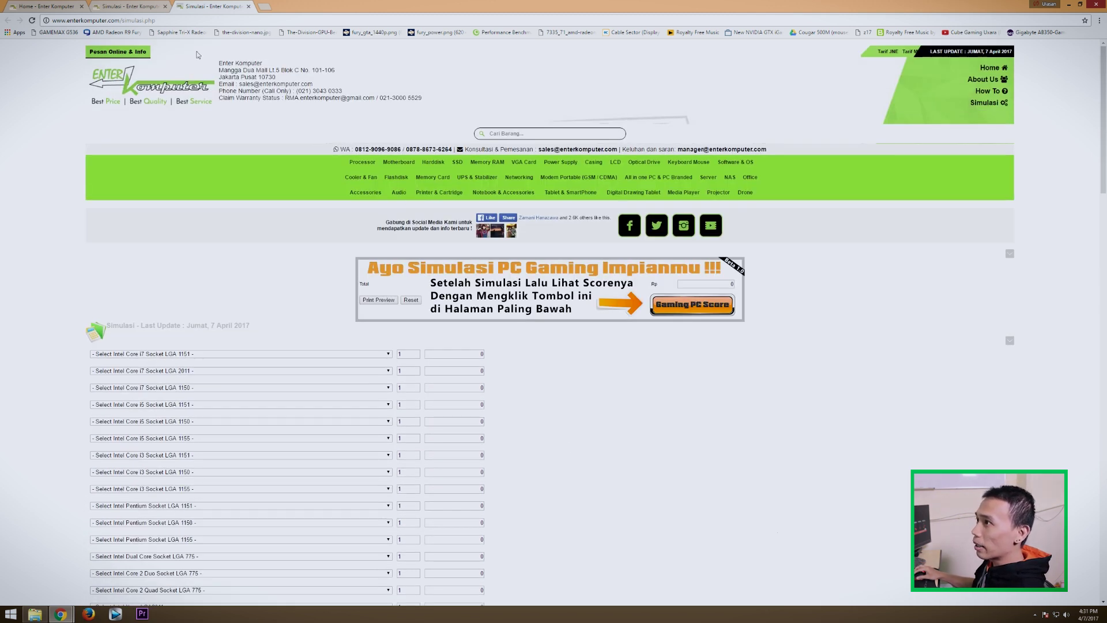
- In the first simulation, choose the Intel Core i3-6100 3.7Ghz as the Core i3 Socket LGA 1151 processor
left_click(143, 9)
scroll(606, 329, "up", 10)
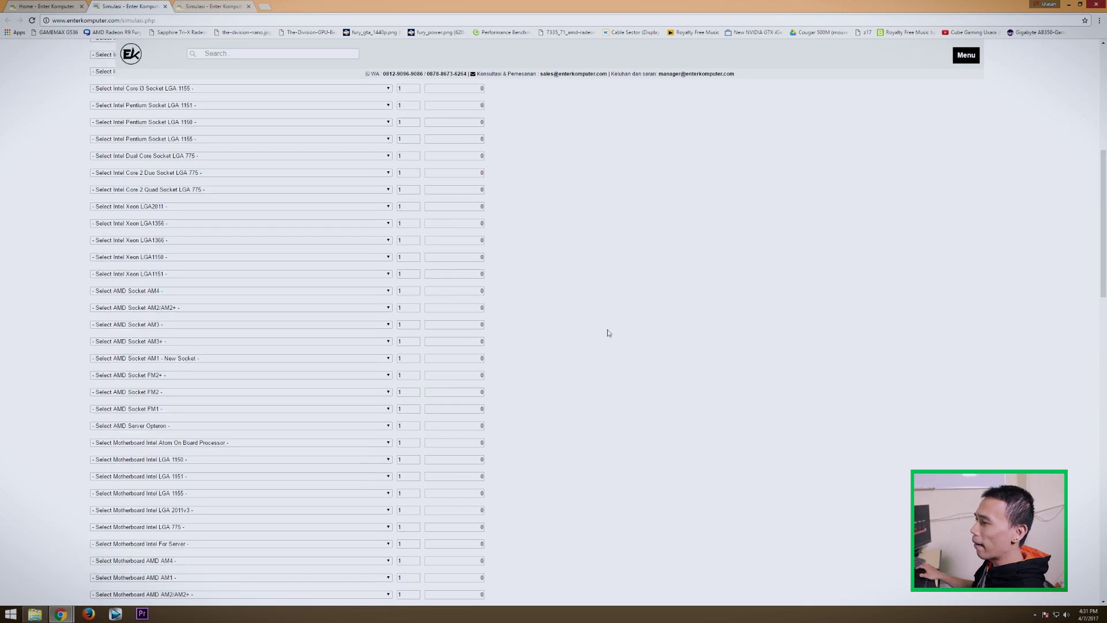
scroll(610, 332, "down", 3)
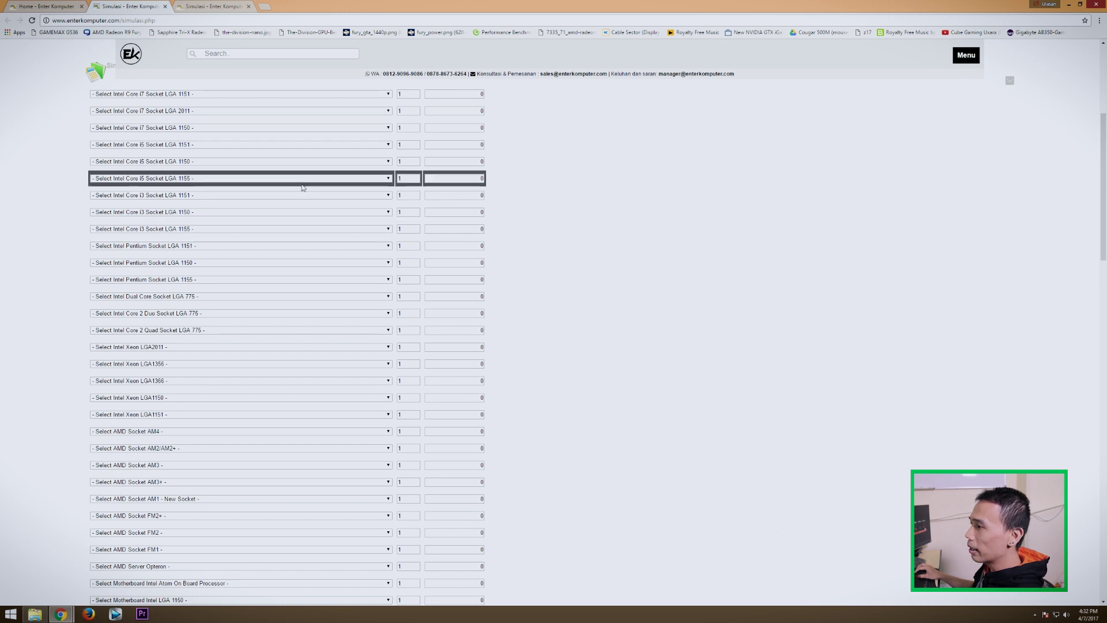
left_click(315, 196)
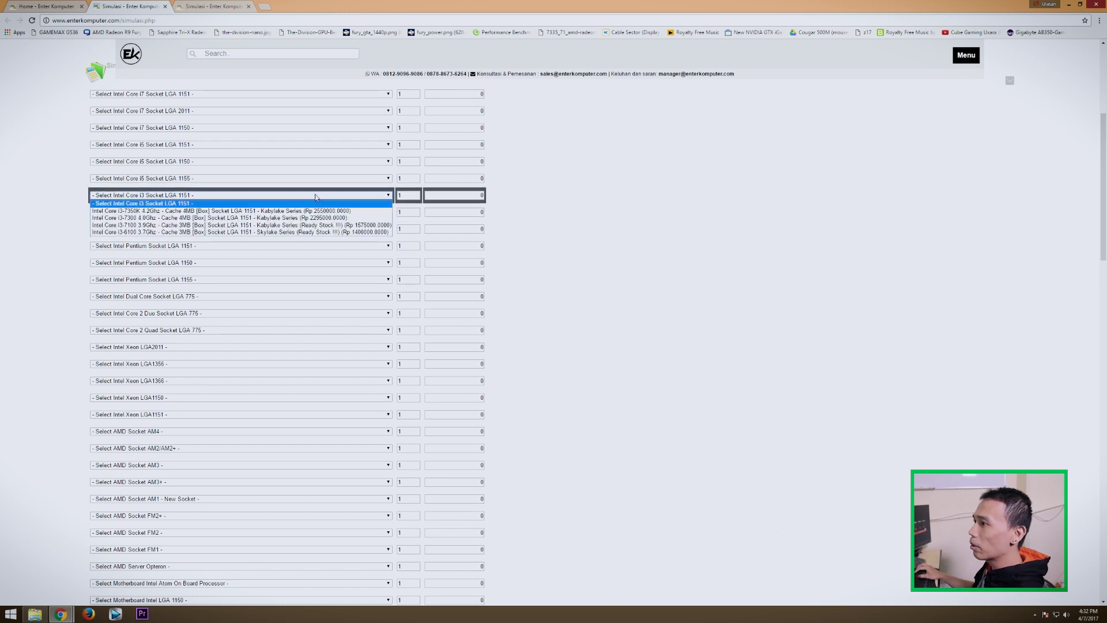
left_click(296, 233)
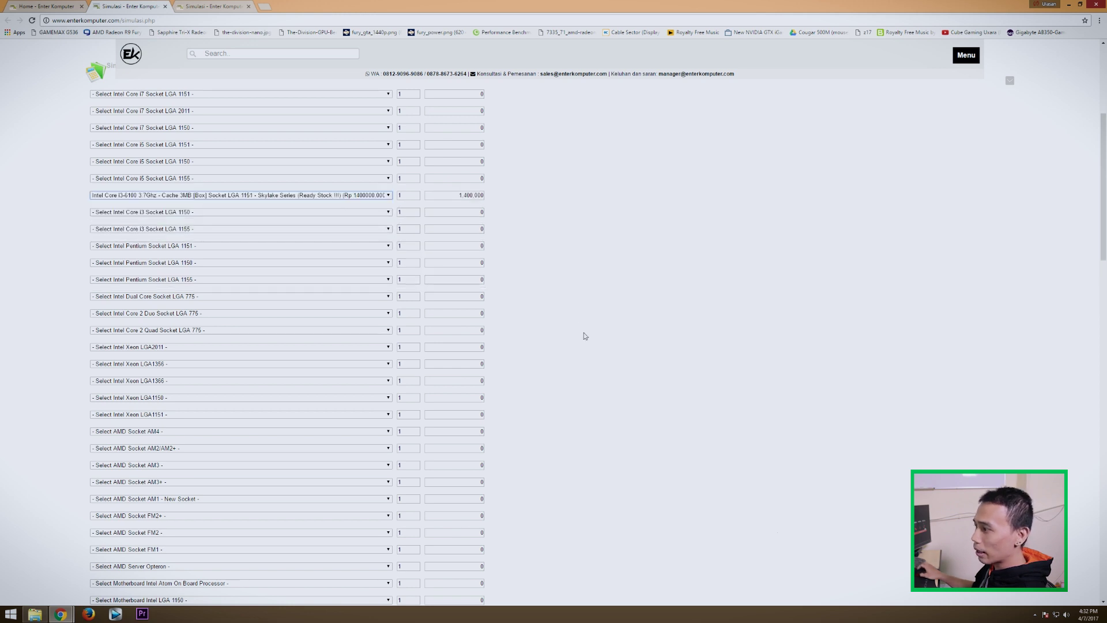
- Generate the Gaming PC Score for the Core i3-6100 and GTX 1050 Ti build and review its results
scroll(585, 335, "down", 6)
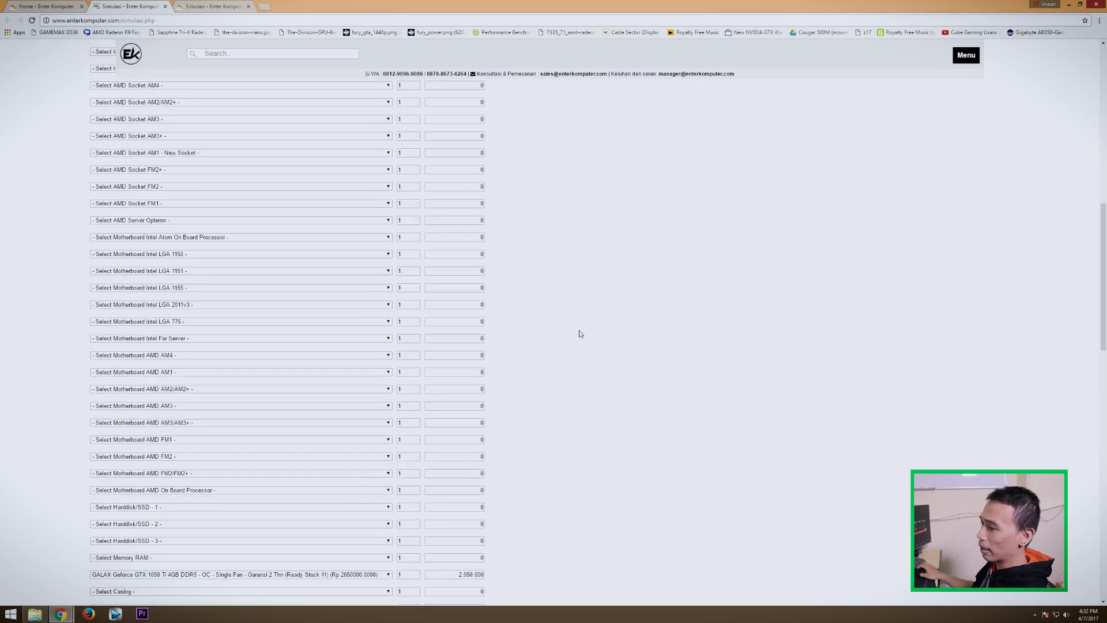
scroll(581, 334, "down", 2)
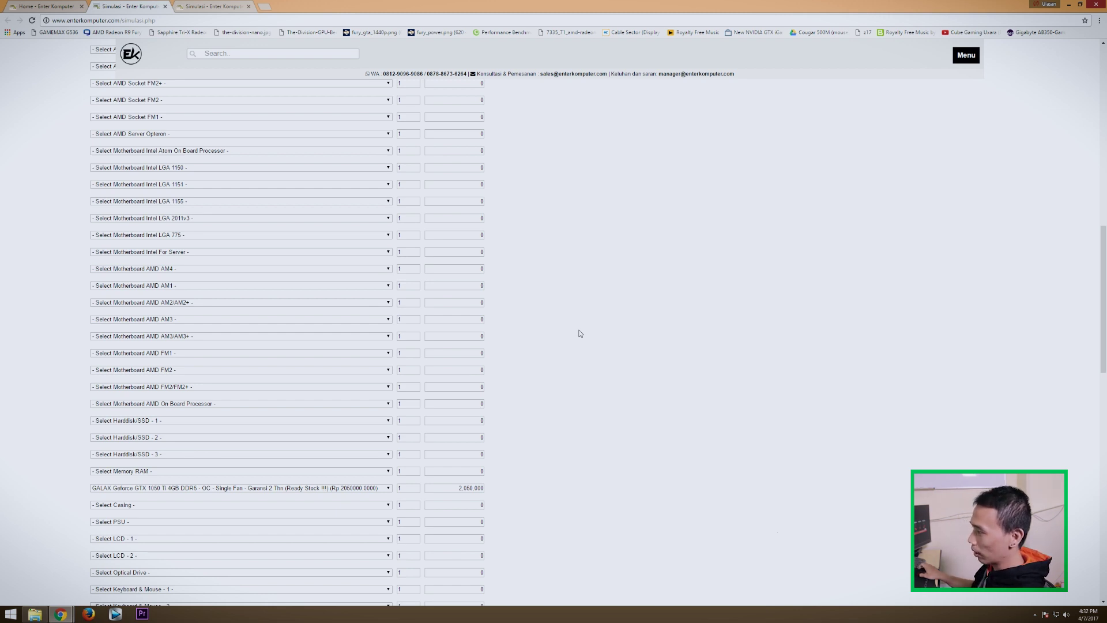
scroll(580, 333, "down", 10)
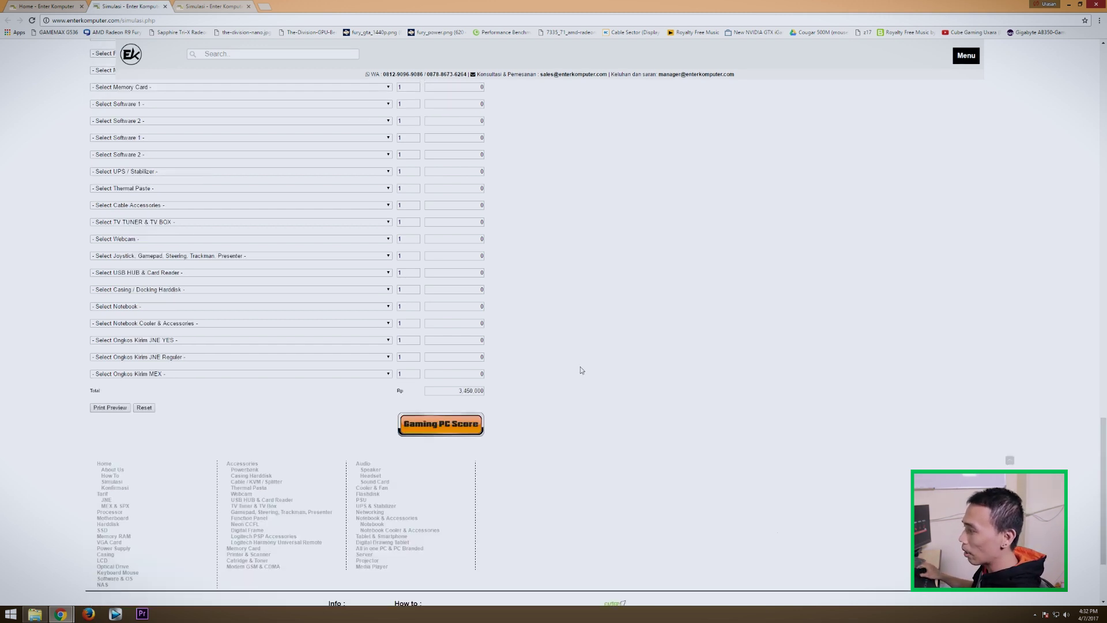
left_click(430, 425)
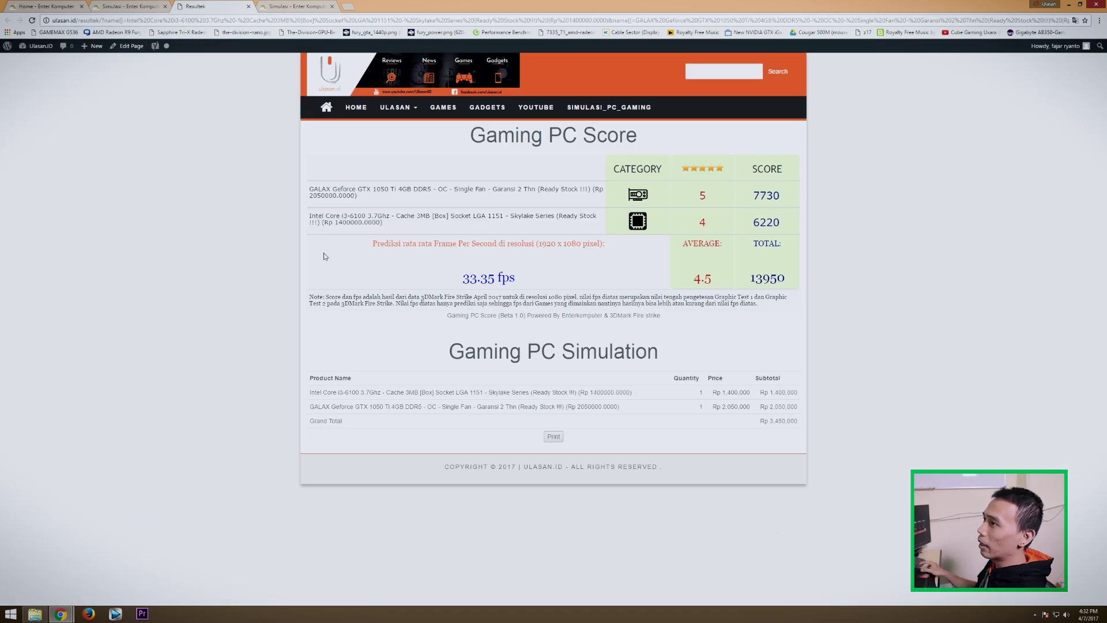
left_click(153, 7)
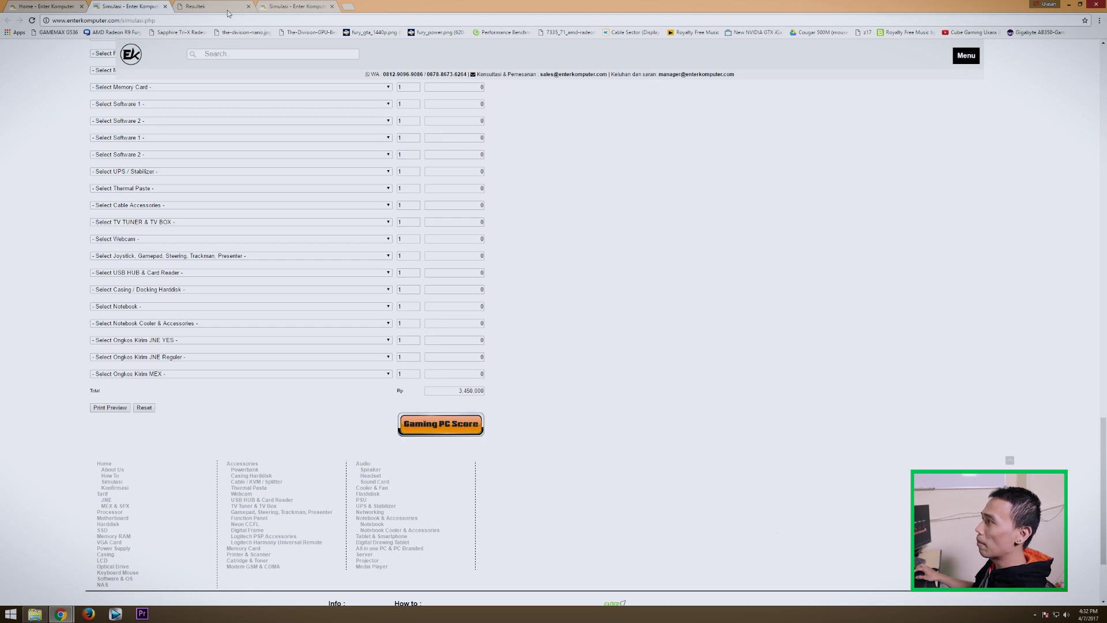
left_click(231, 7)
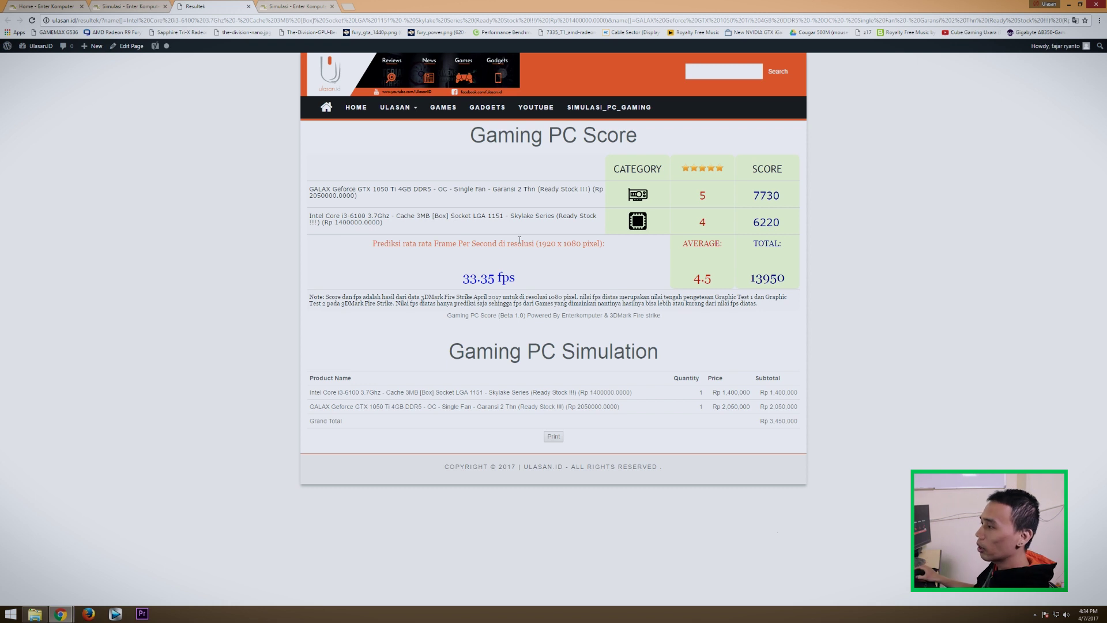
- In the first simulation, clear the Core i3 Socket LGA 1151 choice and select the AMD Vishera FX-6300 3.5Ghz for Socket AM3+
left_click(134, 7)
scroll(567, 244, "up", 15)
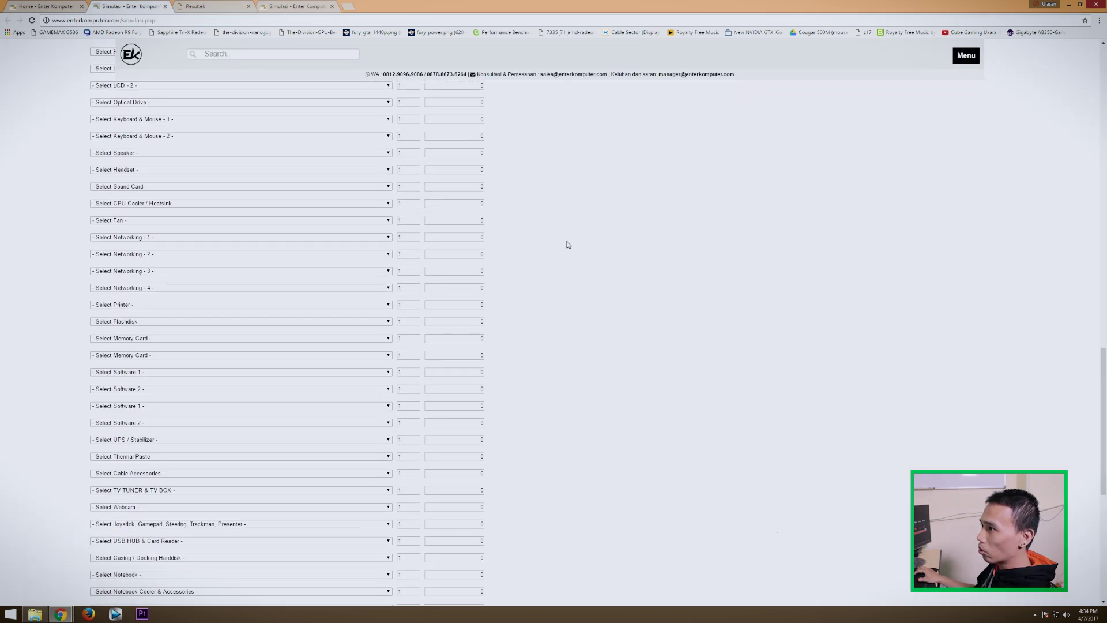
scroll(568, 244, "up", 8)
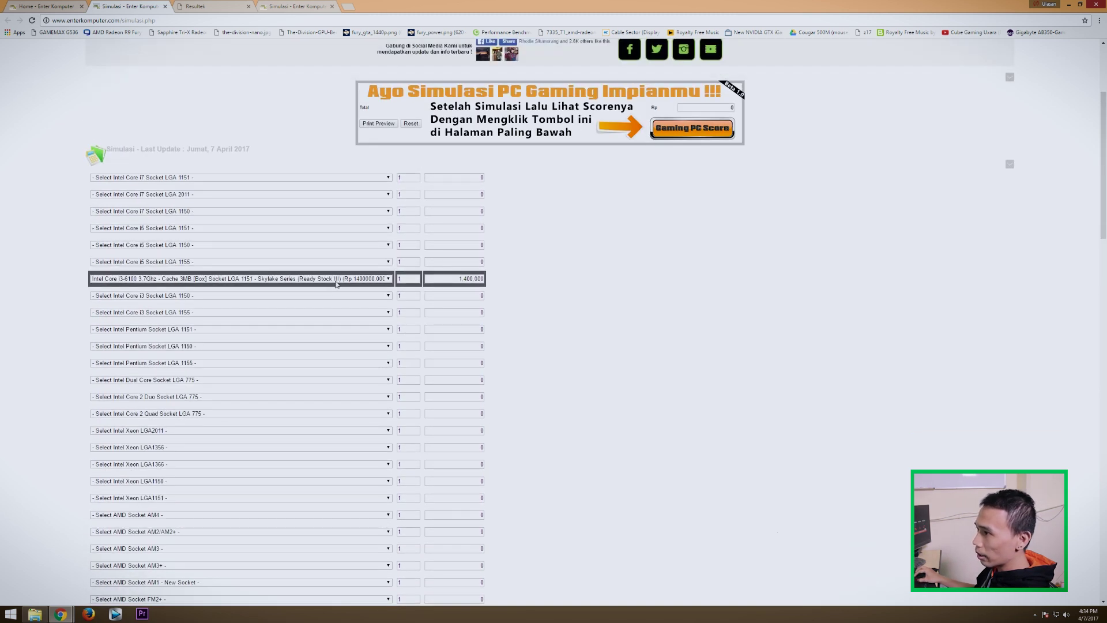
left_click(334, 280)
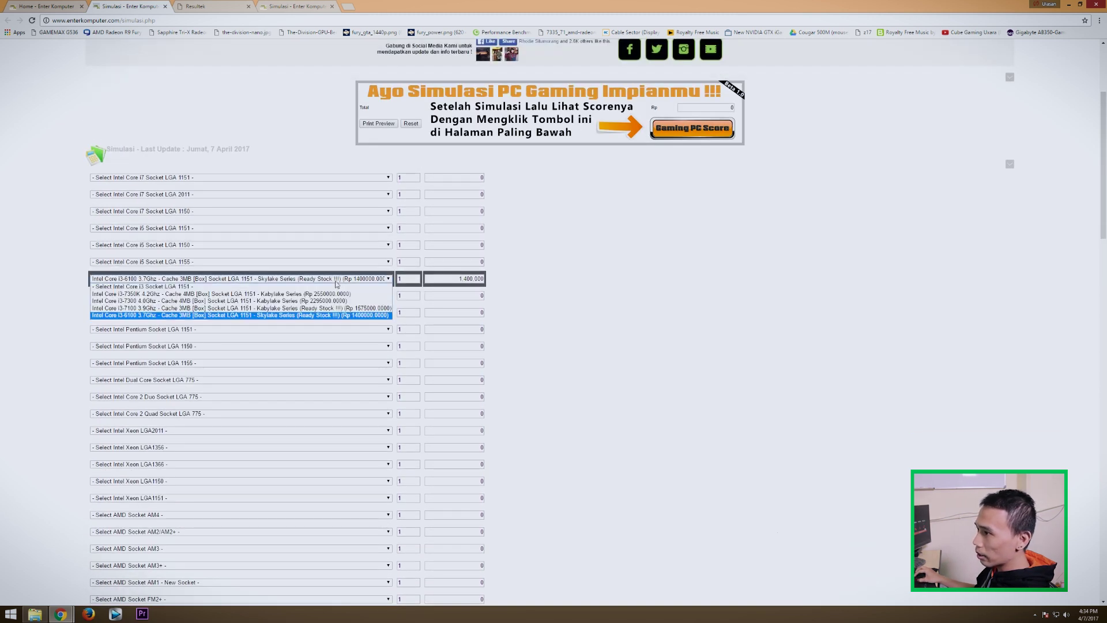
left_click(286, 287)
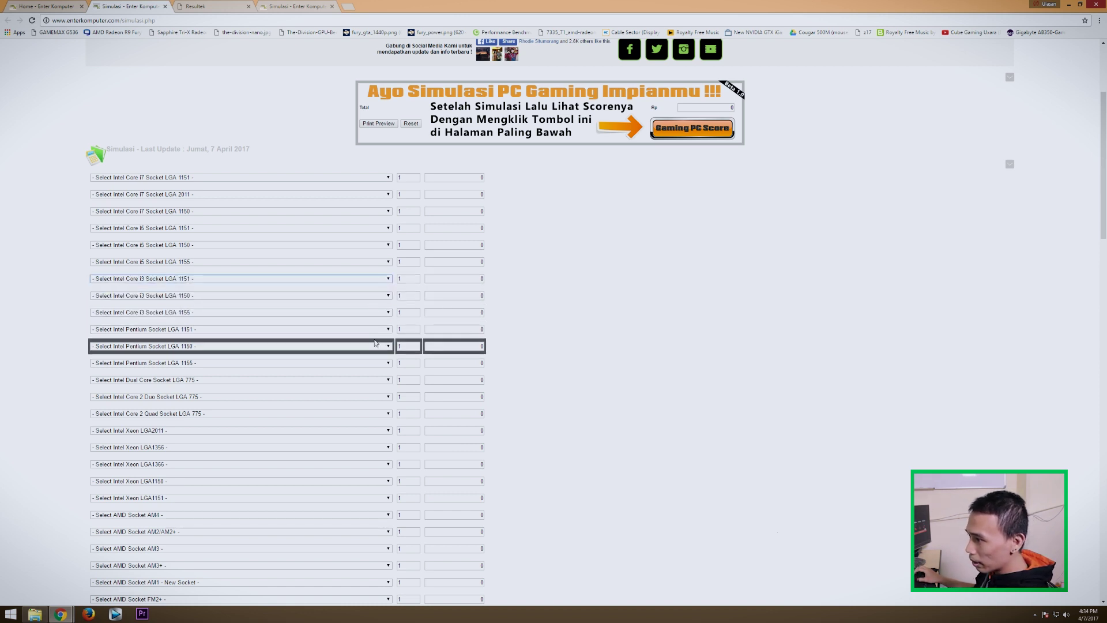
scroll(375, 343, "down", 2)
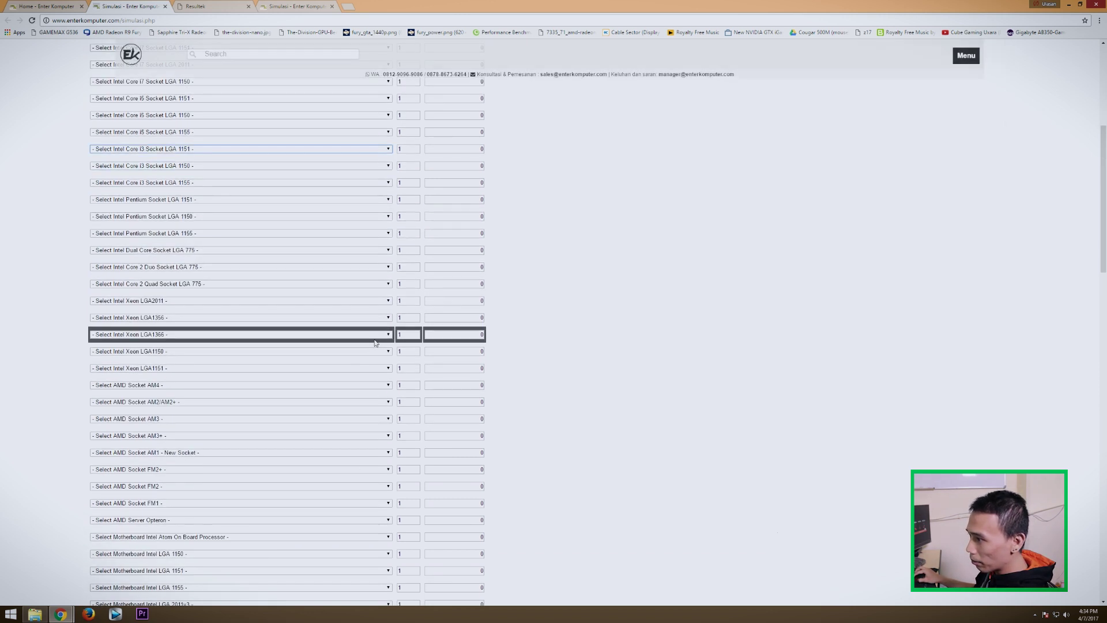
left_click(327, 437)
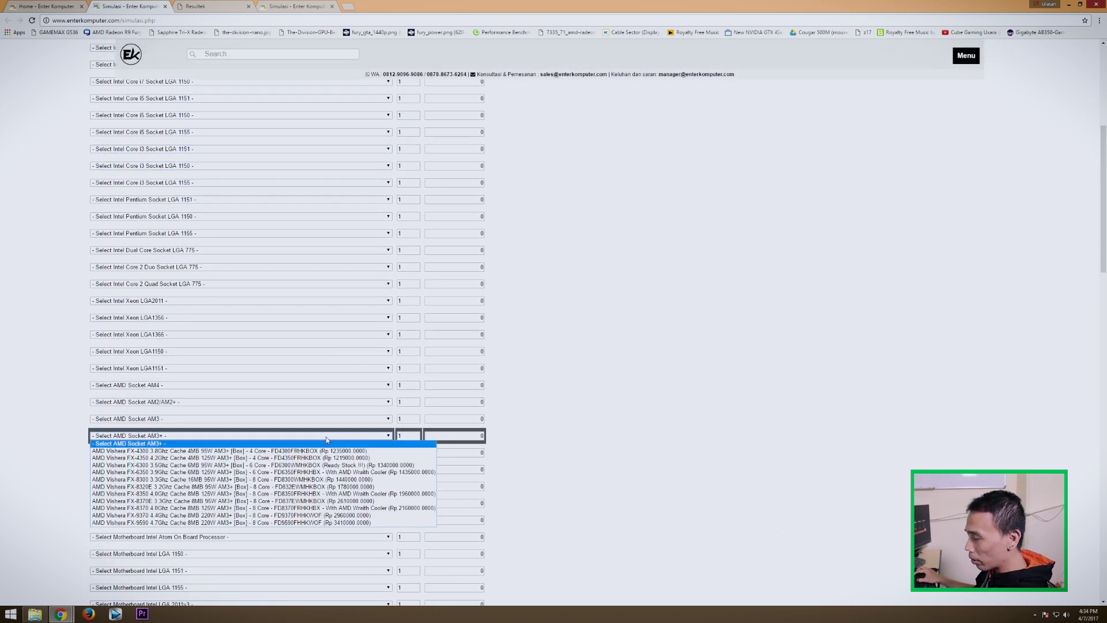
left_click(357, 466)
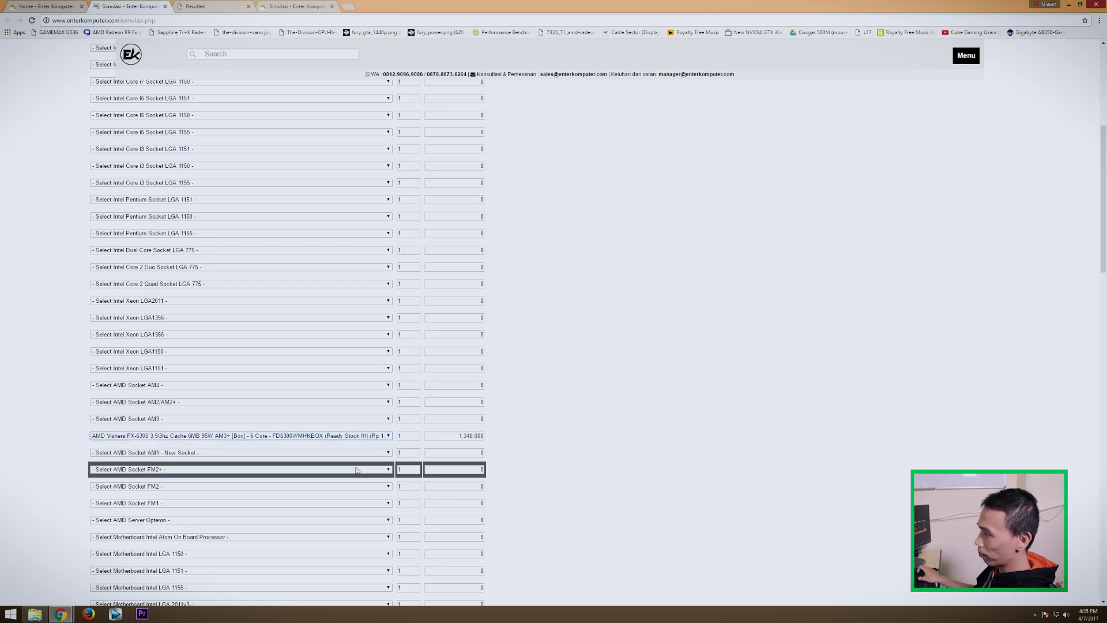
- Generate the Gaming PC Score for the FX-6300 and GTX 1050 Ti build and compare it with the Core i3-6100 results
scroll(554, 477, "down", 12)
scroll(554, 476, "down", 8)
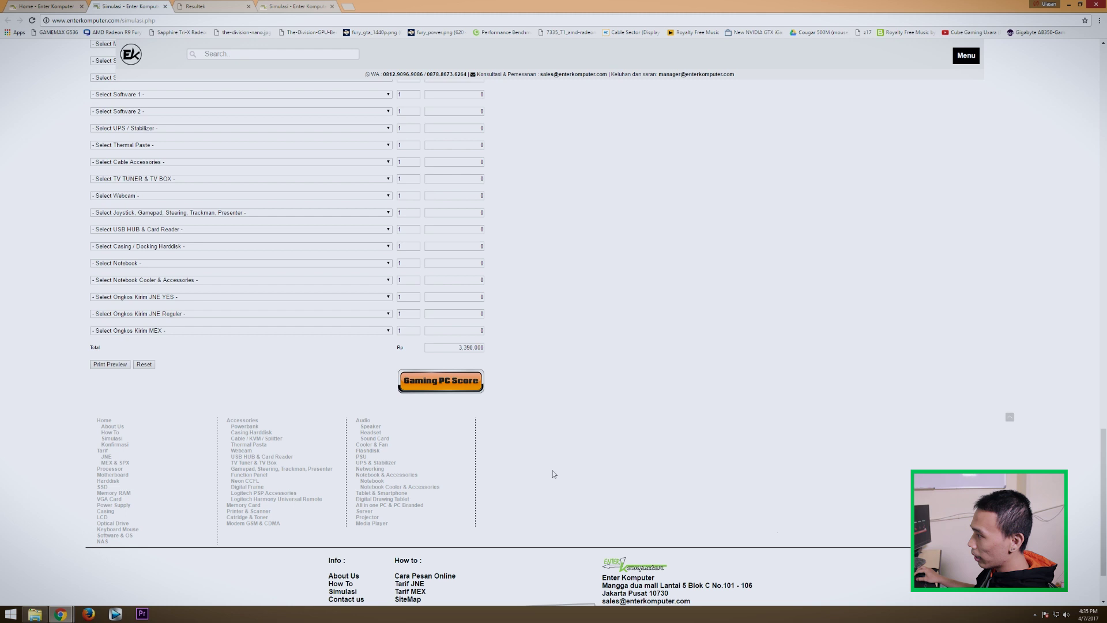
left_click(447, 386)
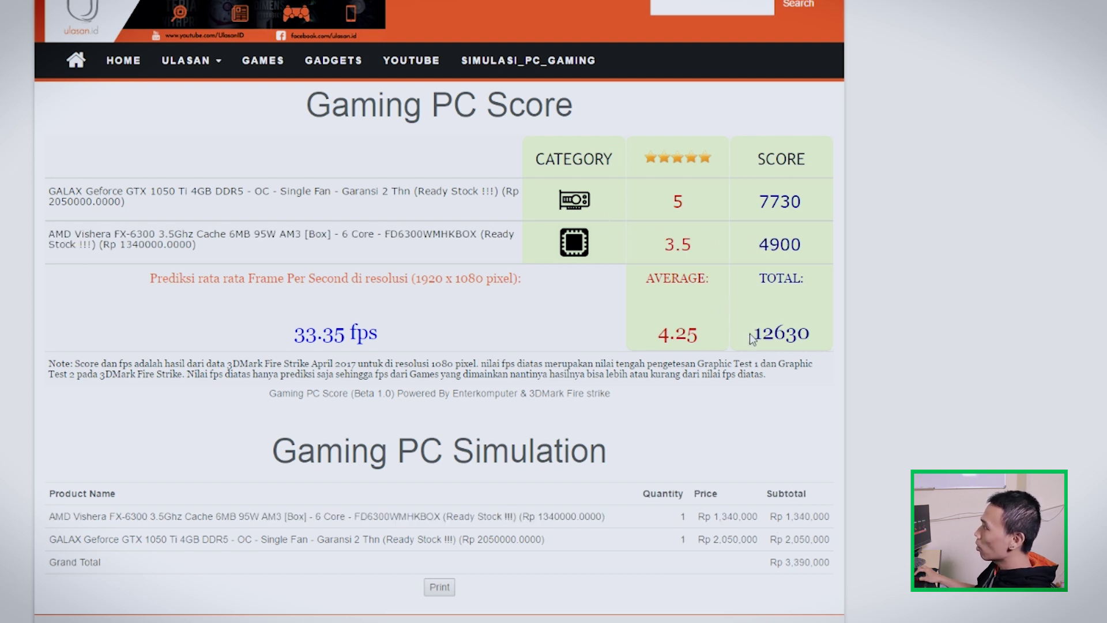
key("ctrl+Tab")
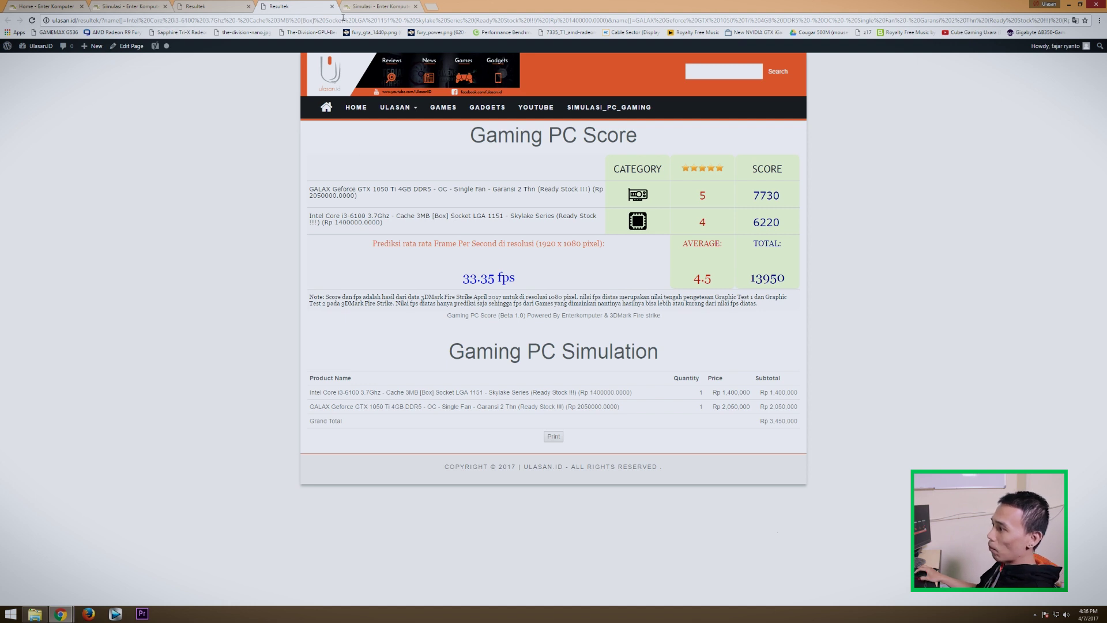
- In the second simulation, choose the Intel Core i3-6100 3.7Ghz alongside the Sapphire RX 460 4GB and generate the Gaming PC Score
left_click(358, 7)
scroll(616, 358, "down", 10)
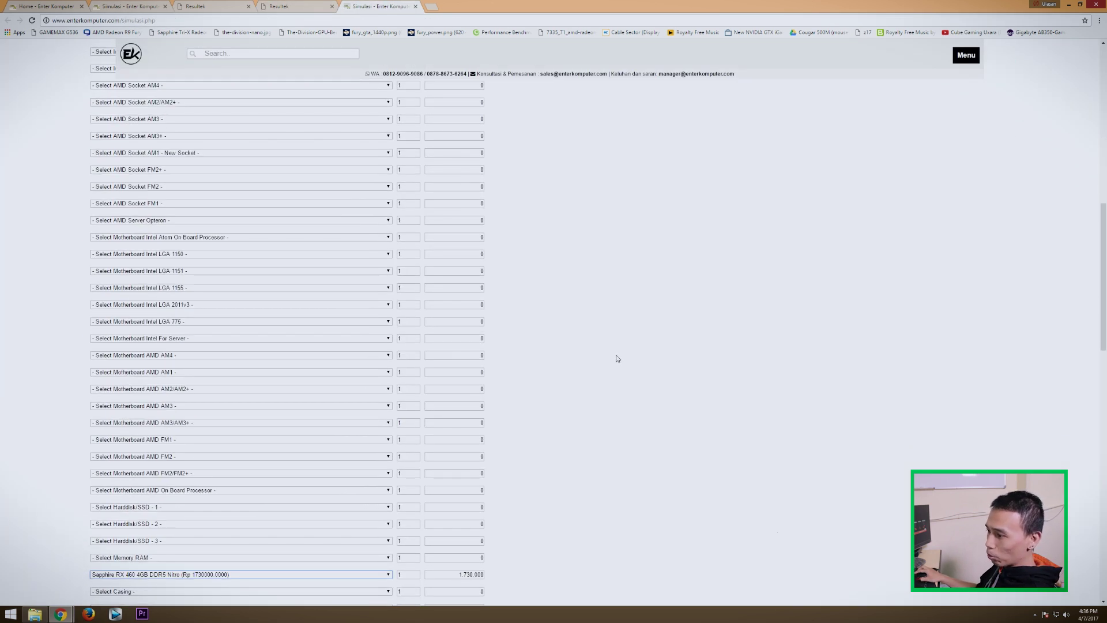
scroll(615, 376, "down", 2)
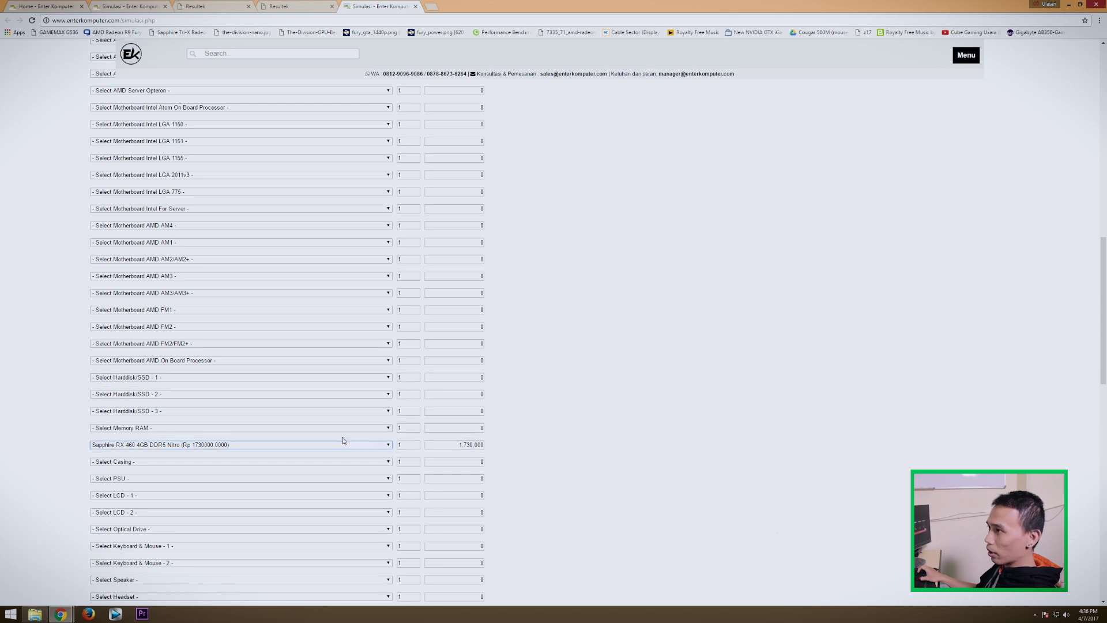
scroll(604, 425, "up", 8)
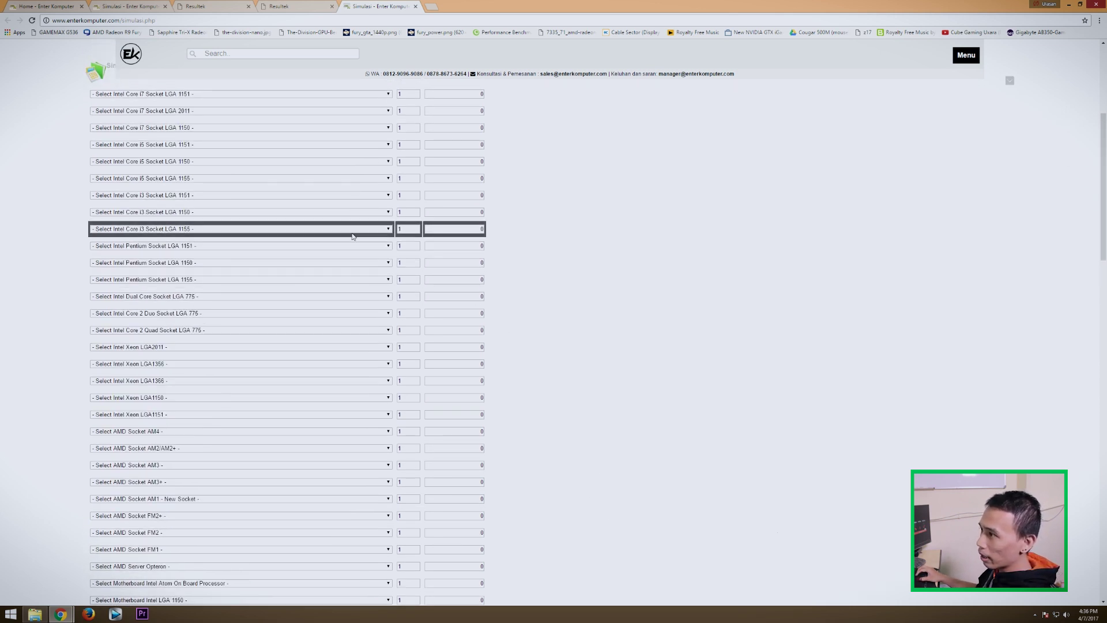
left_click(347, 200)
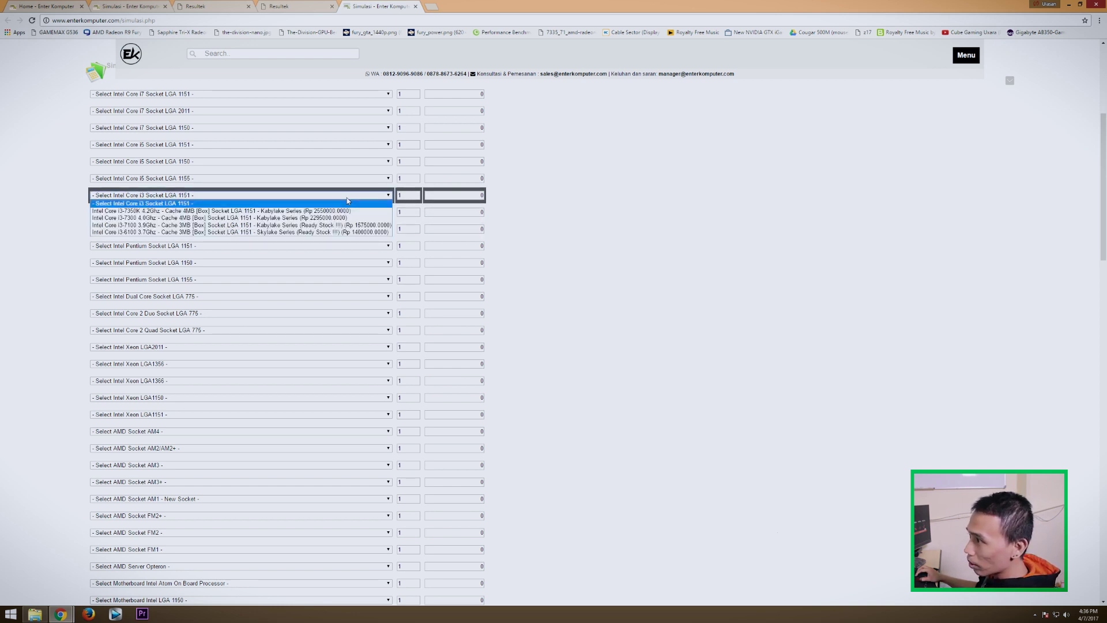
left_click(319, 233)
scroll(563, 335, "down", 20)
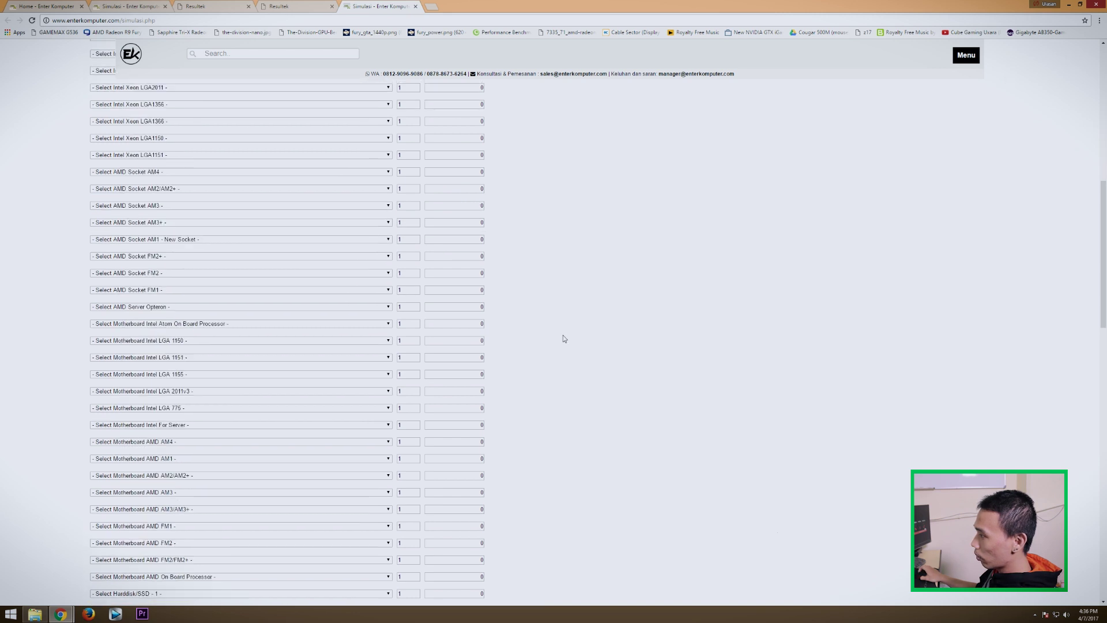
left_click(445, 295)
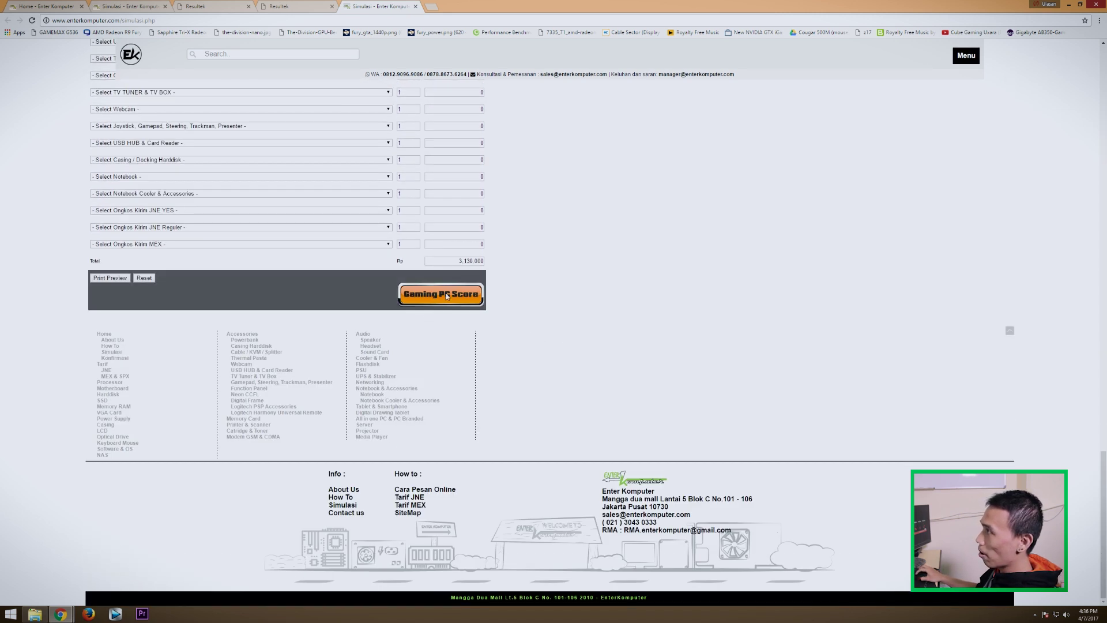
- Return to the second simulation and clear its Core i3 Socket LGA 1151 processor choice
left_click(385, 7)
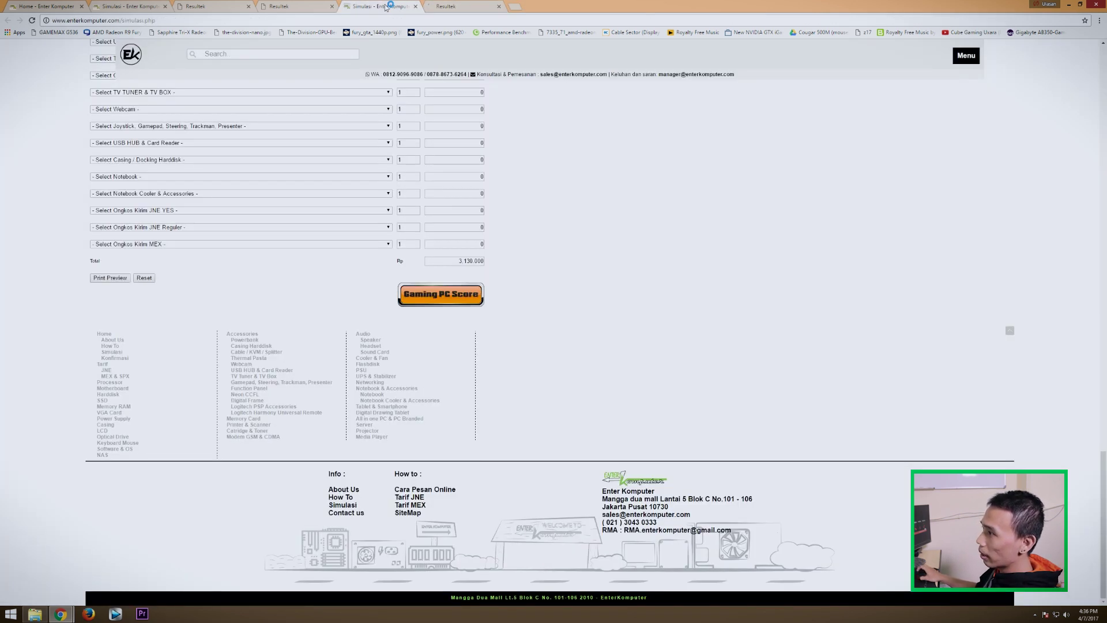
scroll(554, 259, "up", 10)
scroll(552, 258, "up", 15)
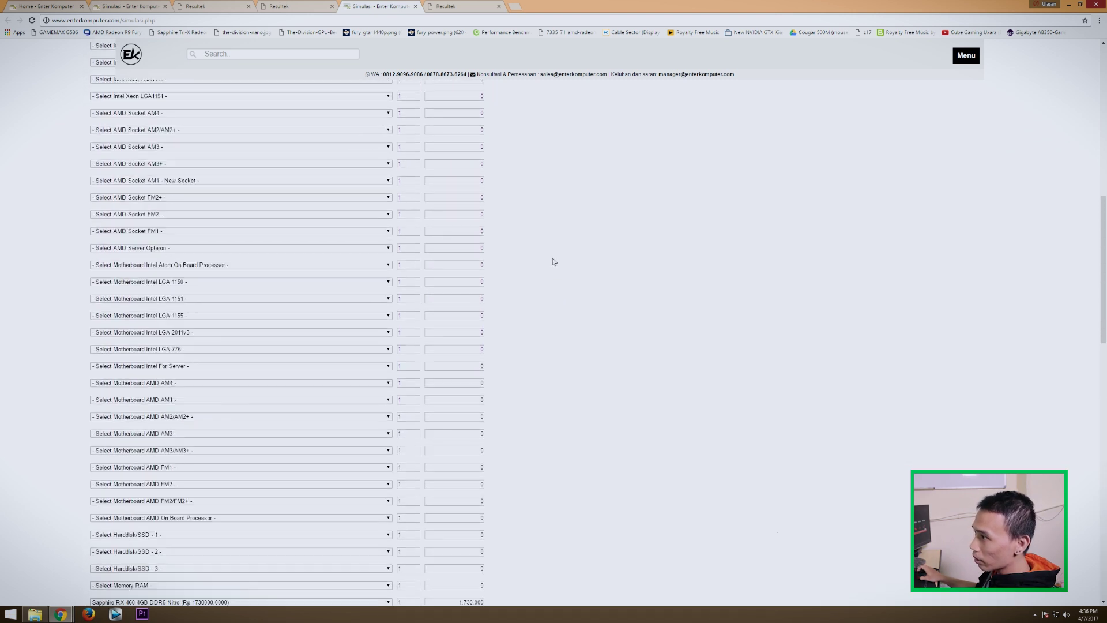
left_click(346, 322)
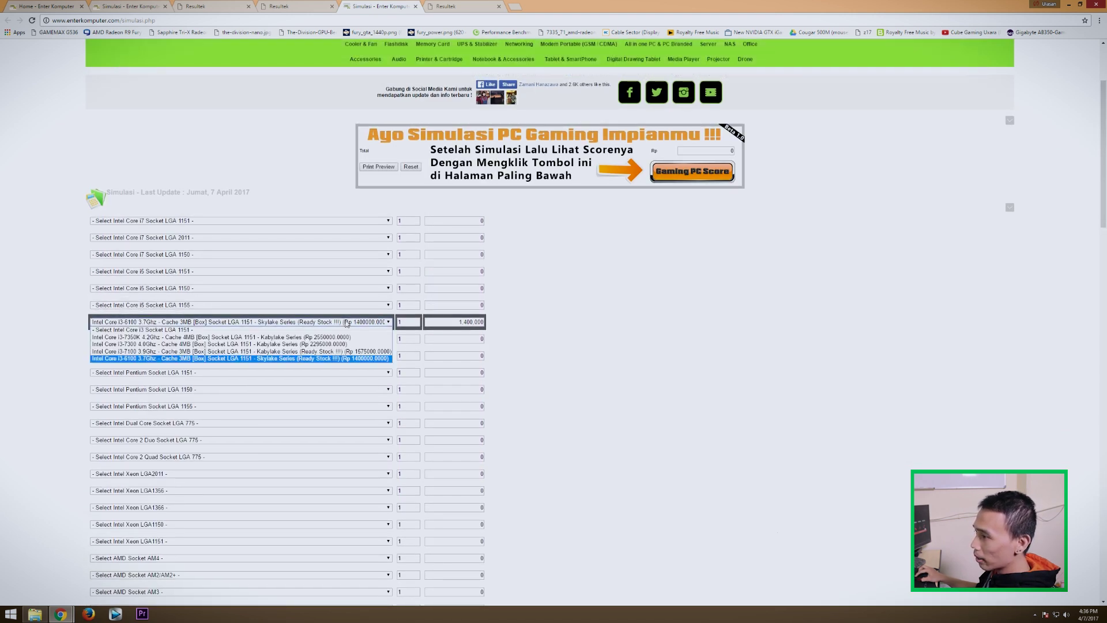
left_click(346, 332)
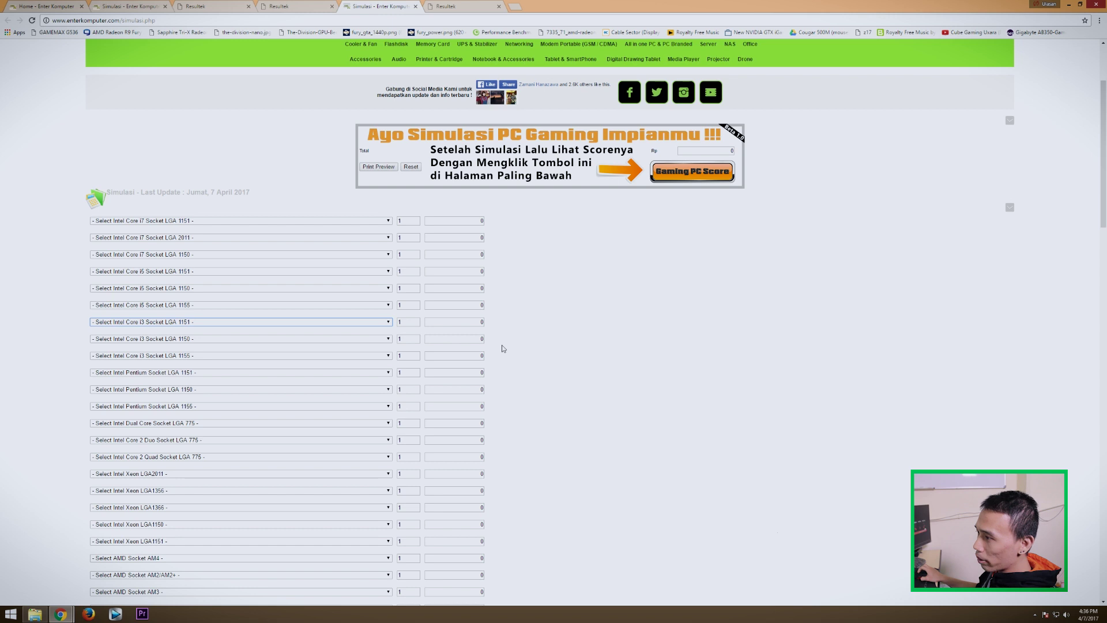
- Select the AMD Vishera FX-6300 3.5Ghz for Socket AM3+ and generate the Gaming PC Score with the RX 460
scroll(502, 348, "down", 5)
left_click(323, 306)
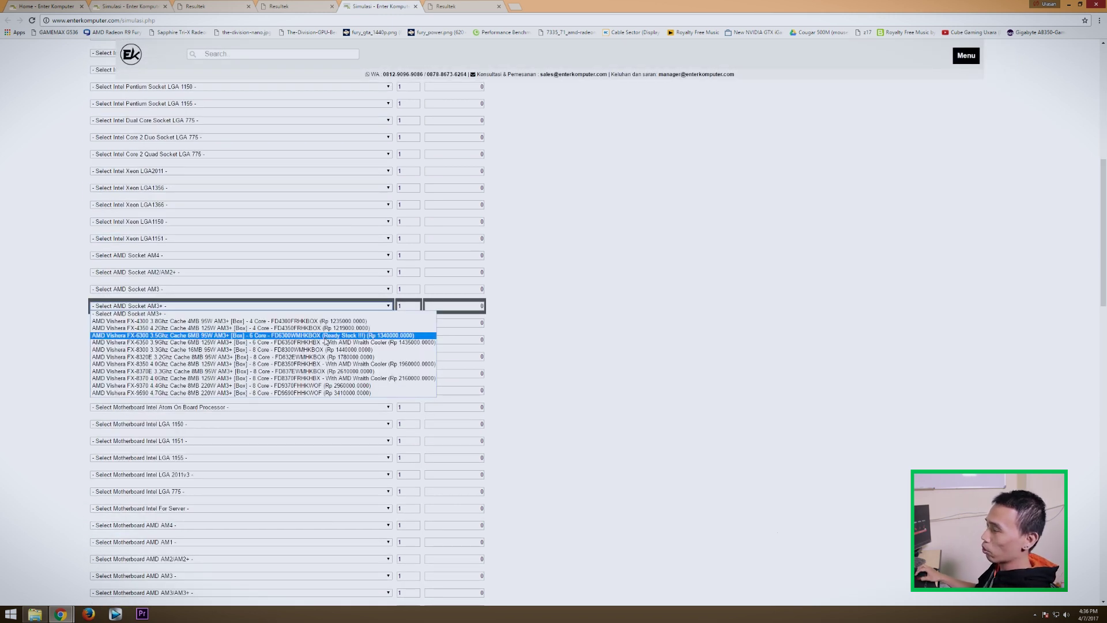
left_click(325, 336)
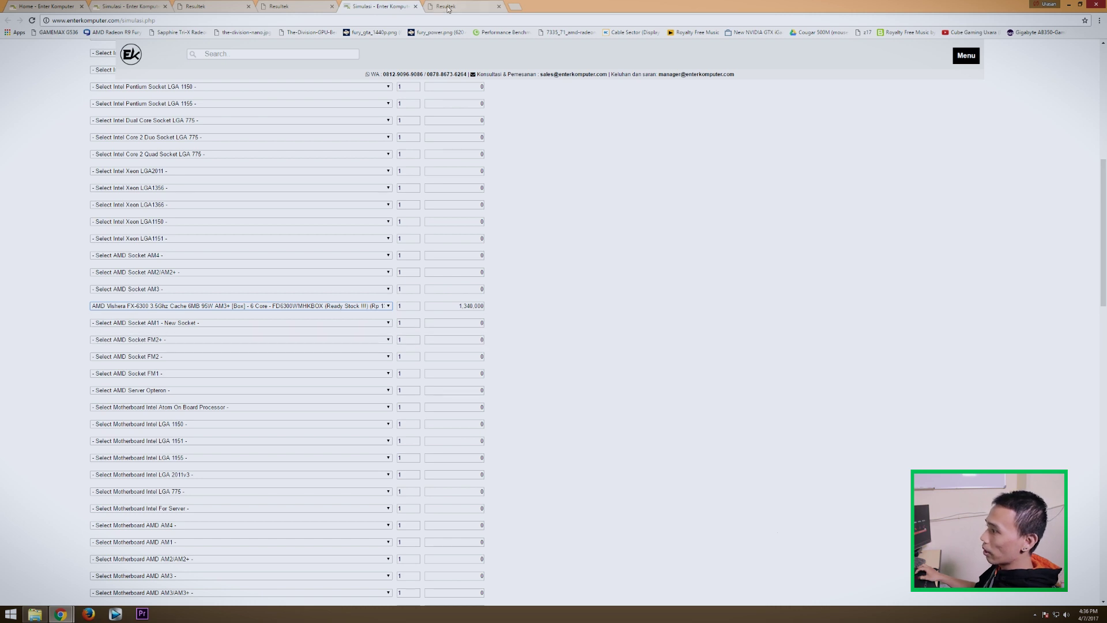
scroll(571, 285, "down", 15)
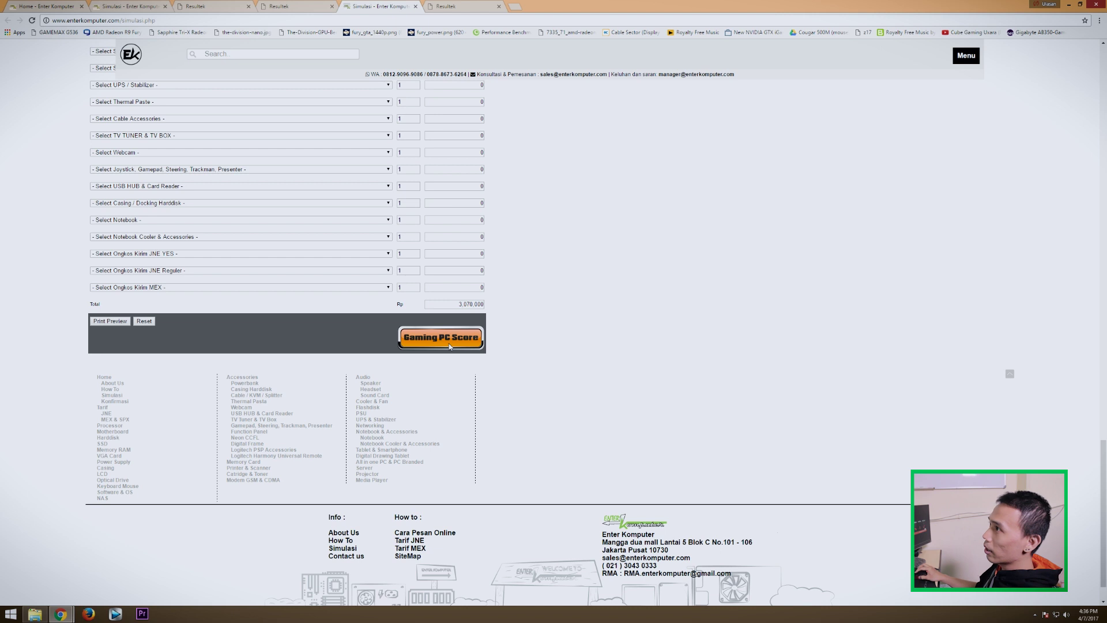
left_click(440, 337)
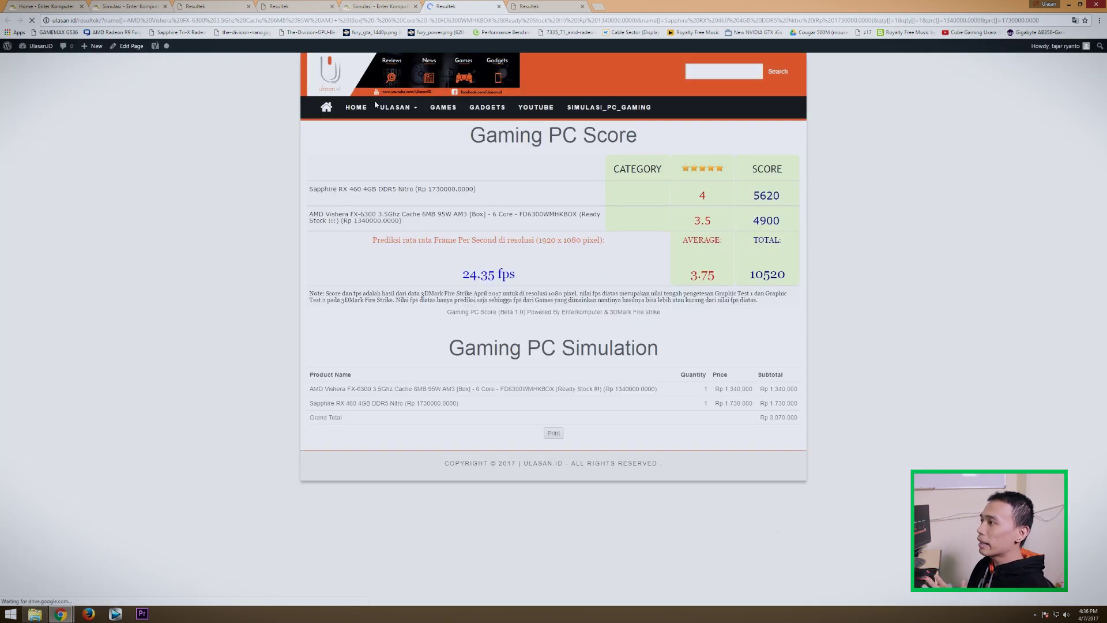
- Compare the total scores and predicted frame rates of the four FX-6300 and Core i3-6100 builds with GTX 1050 Ti and RX 460
left_click(182, 5)
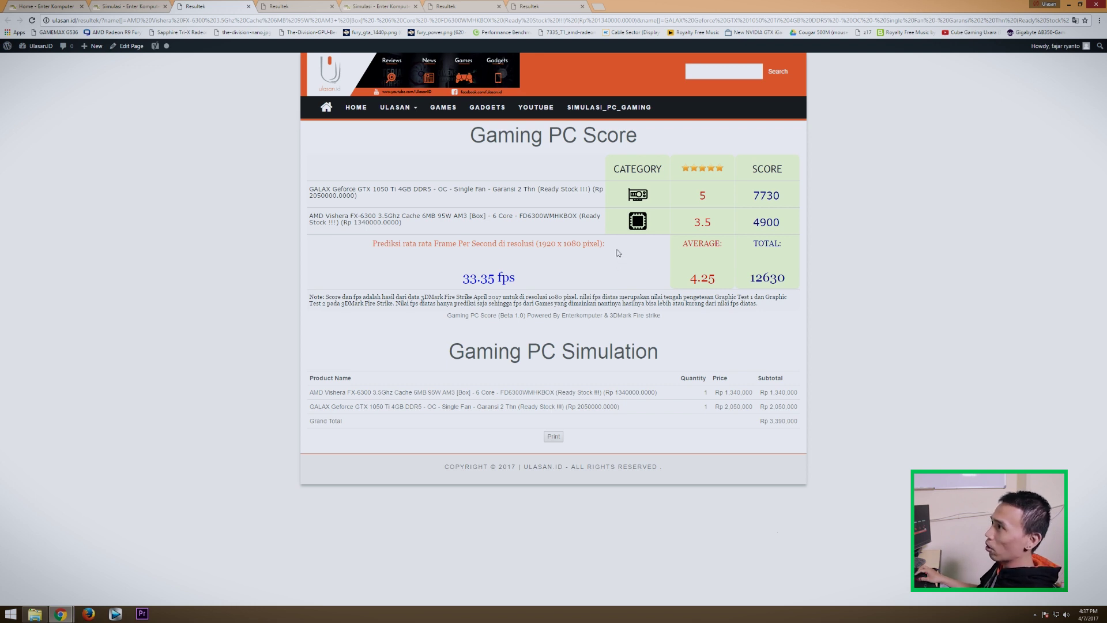
left_click_drag(339, 13, 356, 13)
left_click(463, 8)
left_click(539, 8)
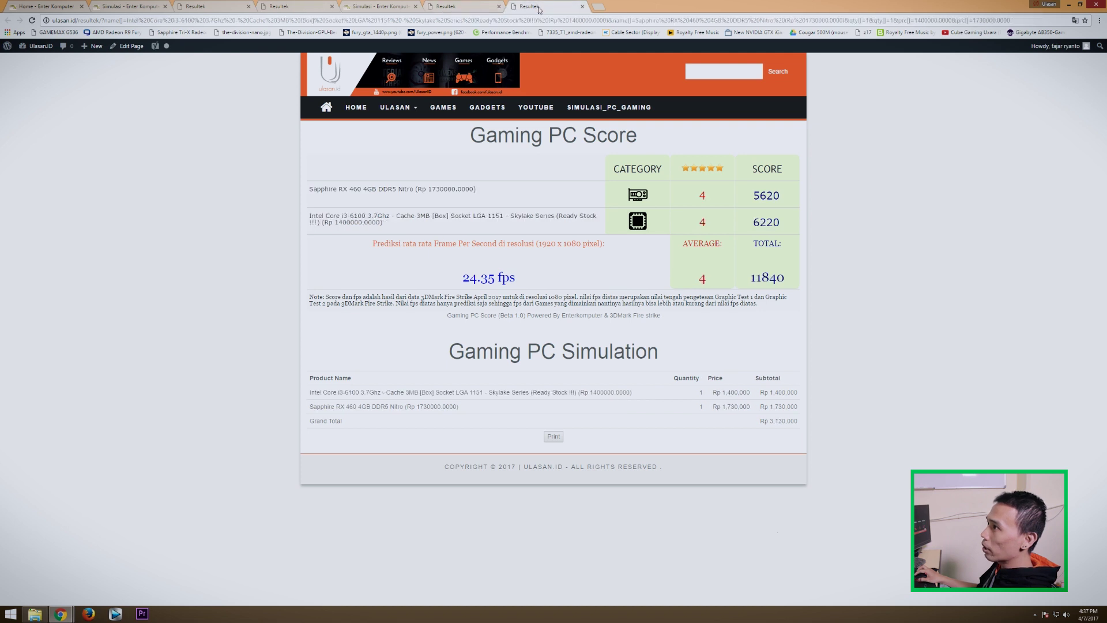
left_click(199, 5)
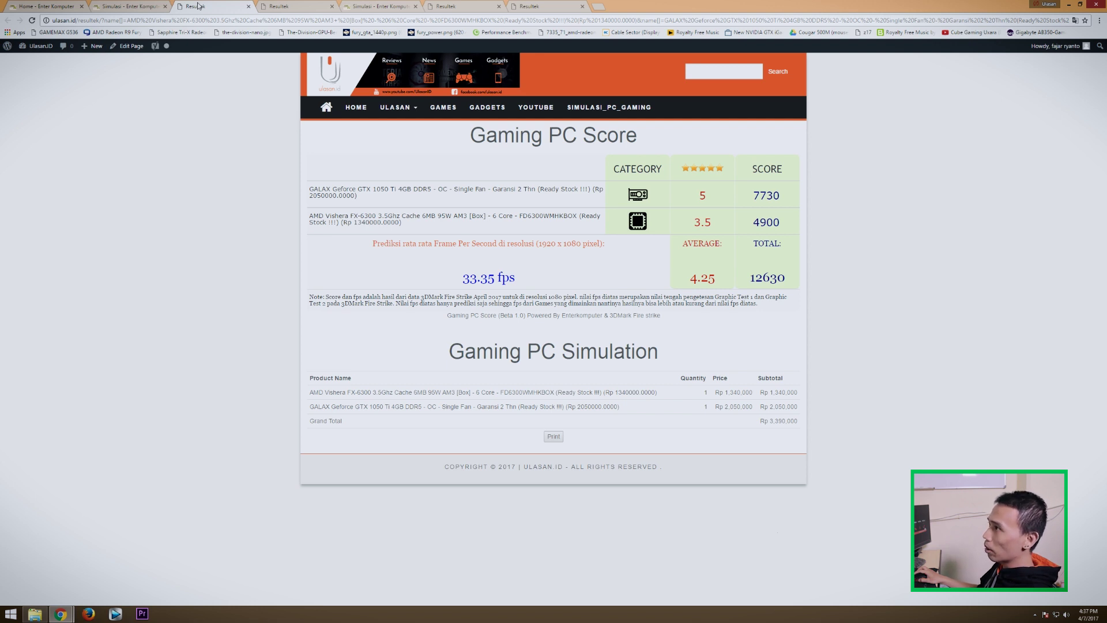
left_click(285, 7)
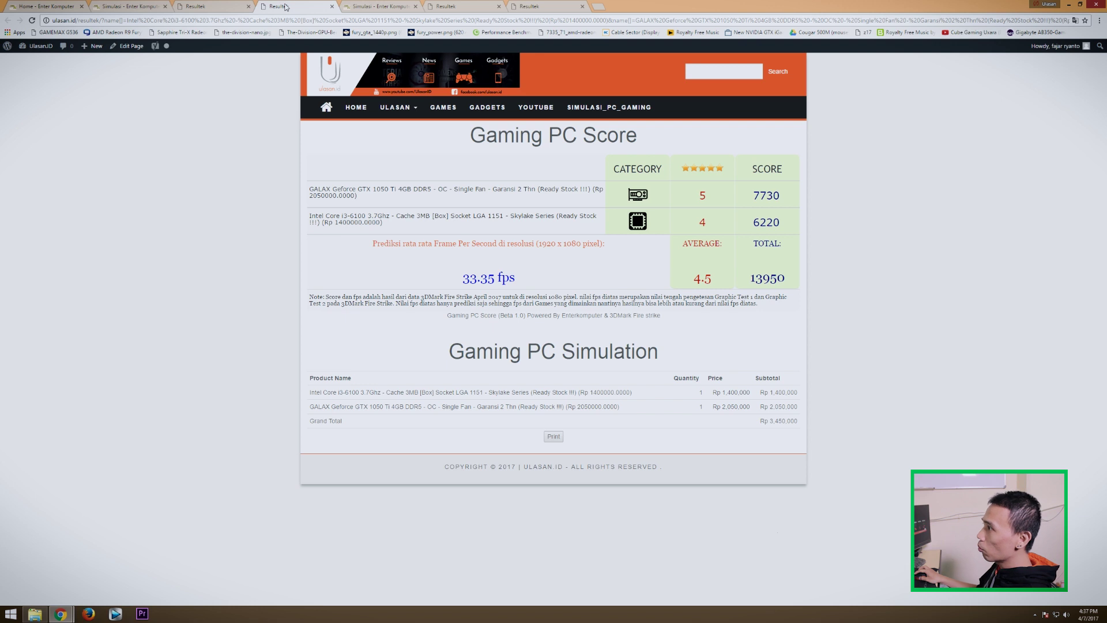
left_click(456, 7)
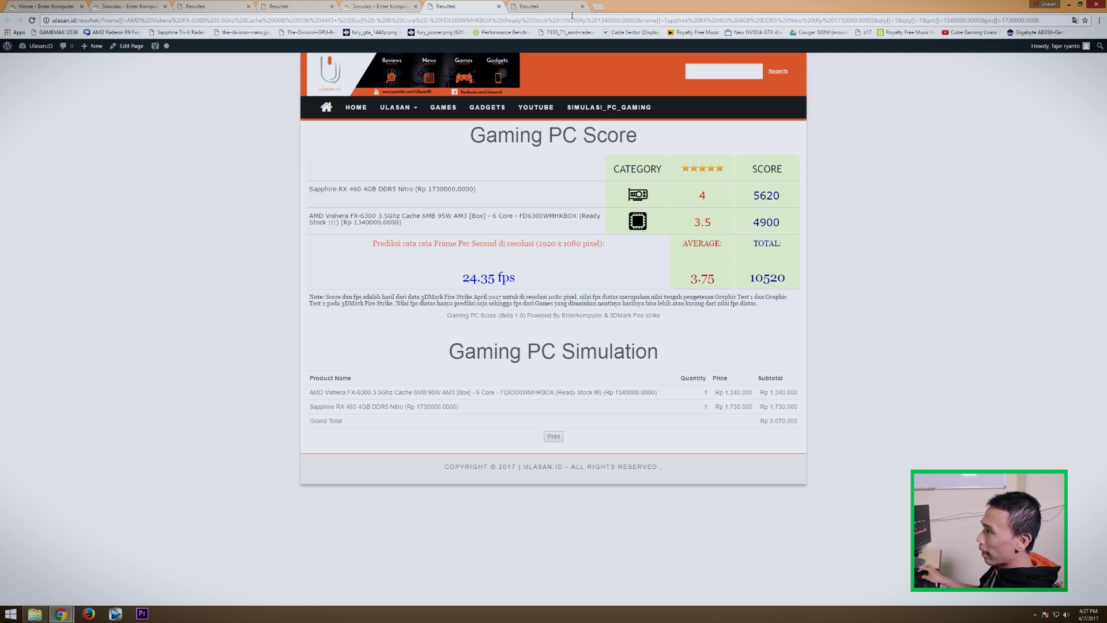
key("ctrl+Tab")
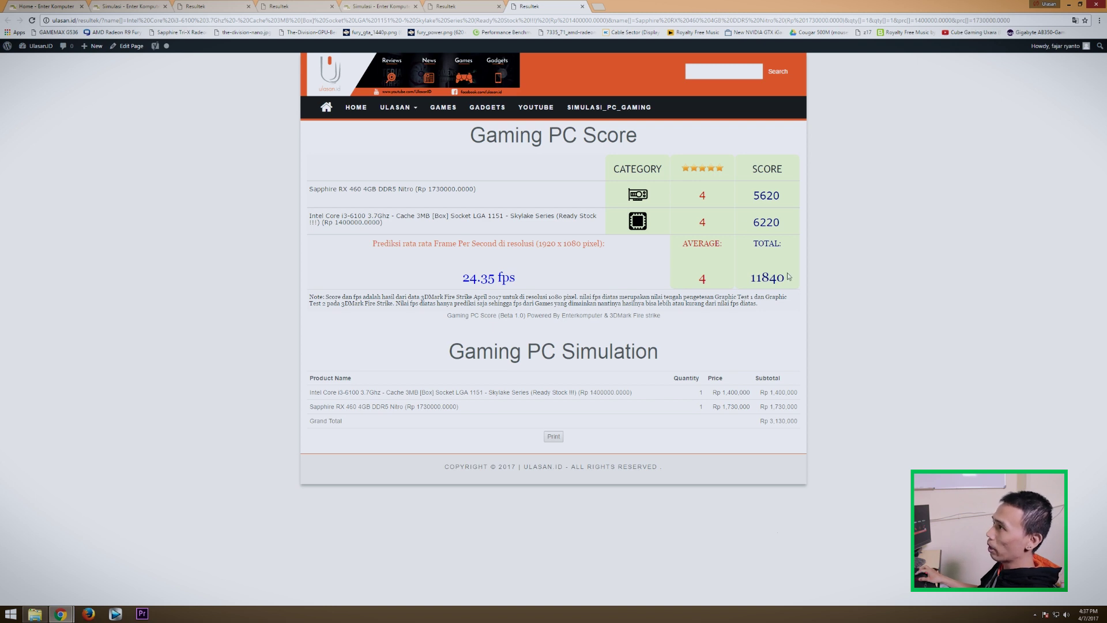
left_click(446, 6)
left_click(293, 8)
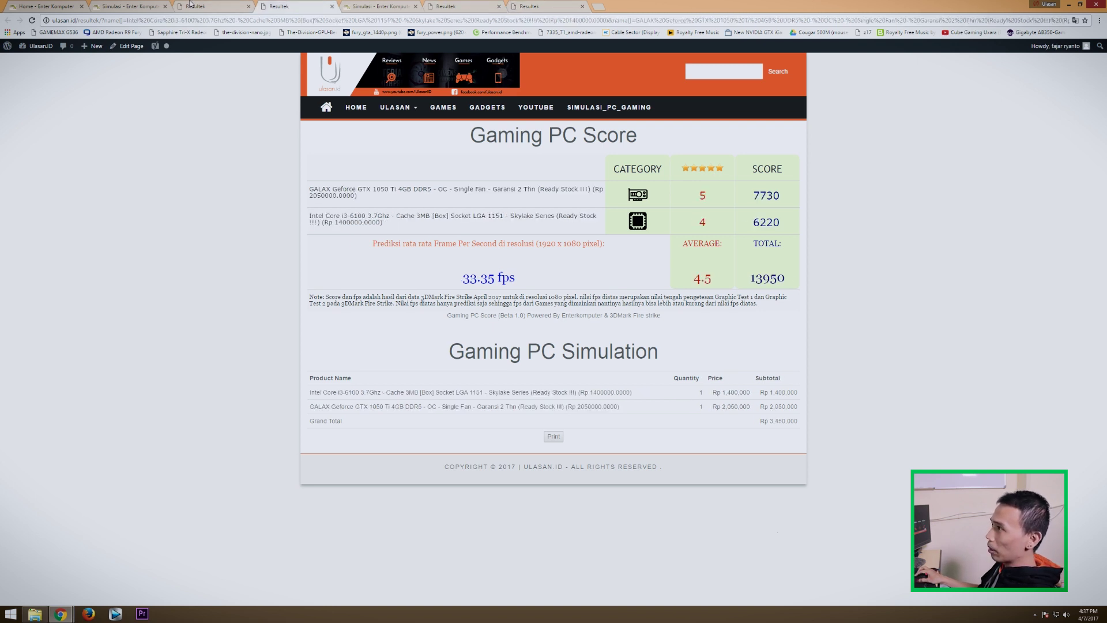
left_click(195, 5)
left_click(283, 8)
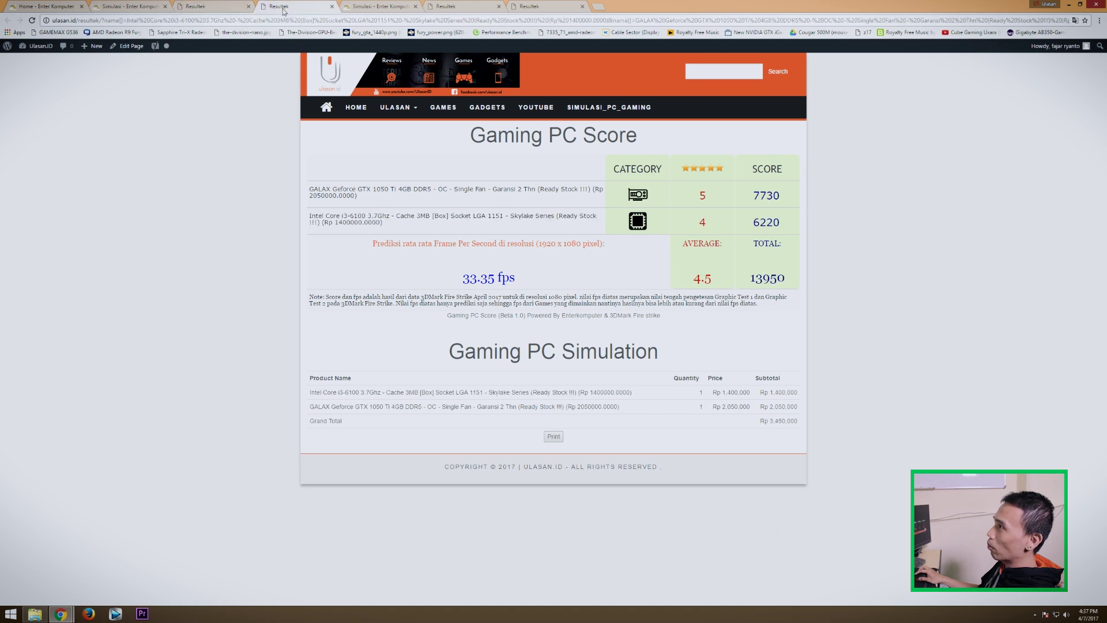
left_click(459, 8)
left_click(531, 8)
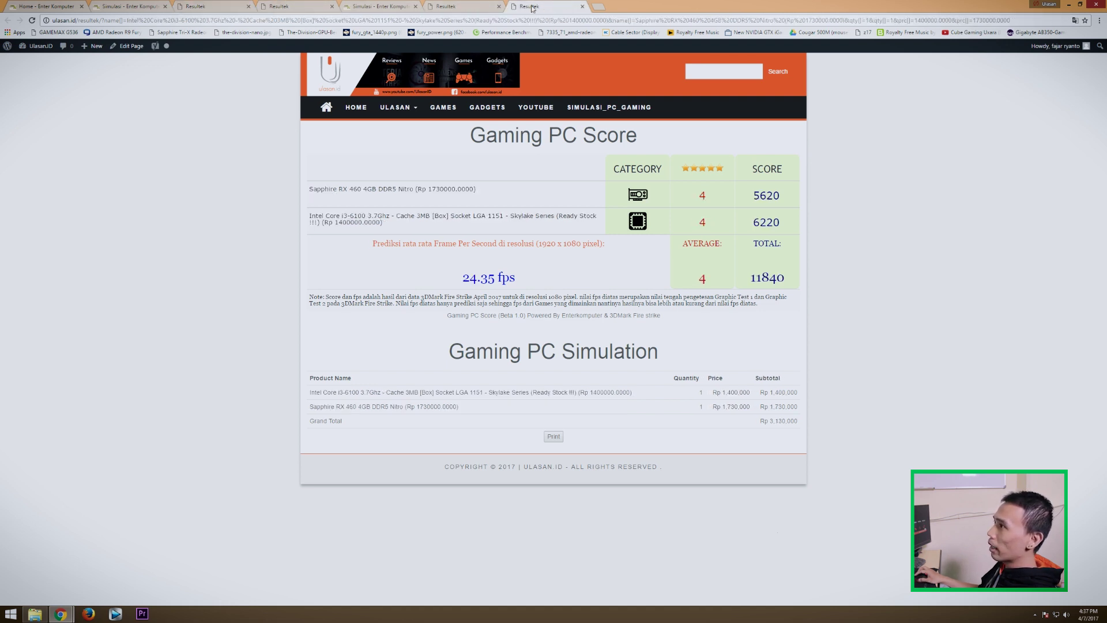
- Check the GTX 1050 Ti results against the RX 460 results again, focusing on how each processor affects score and fps
left_click(289, 7)
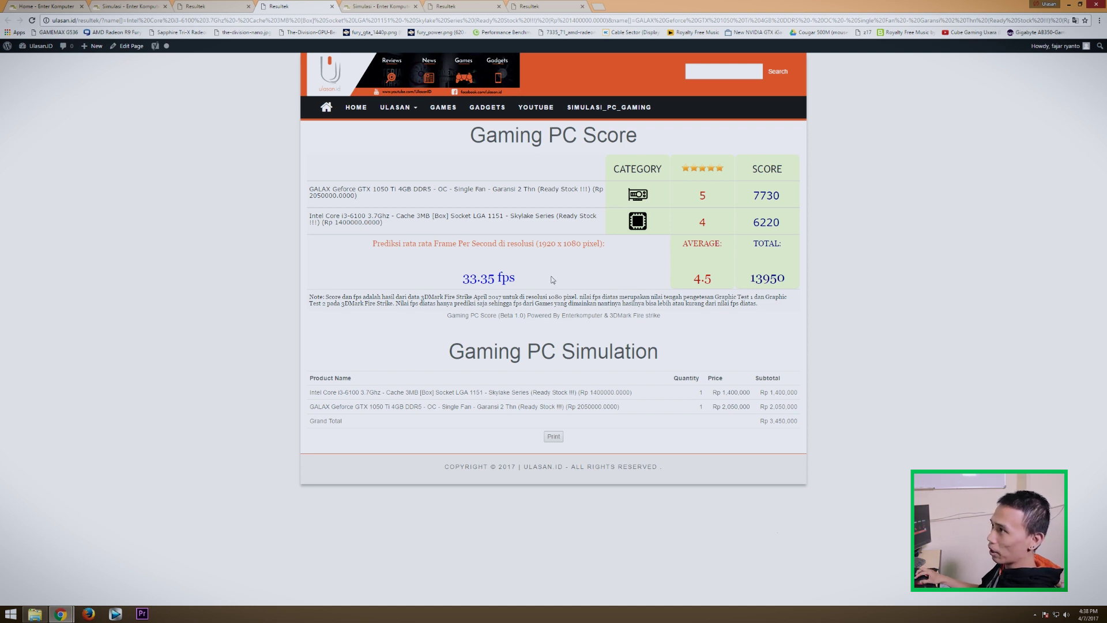
left_click(529, 6)
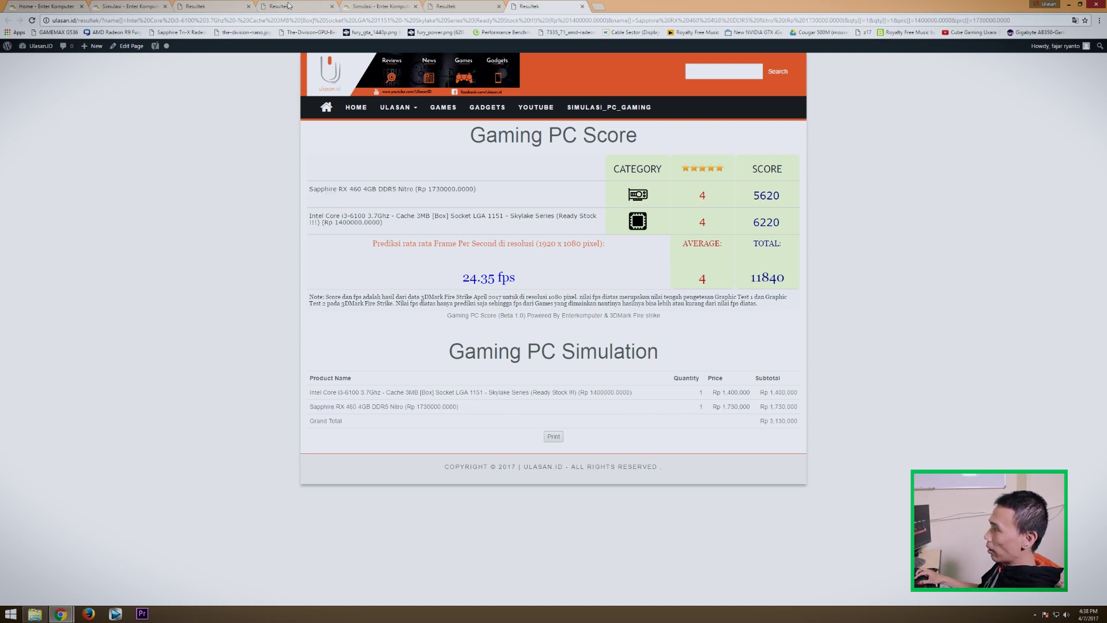
left_click(205, 6)
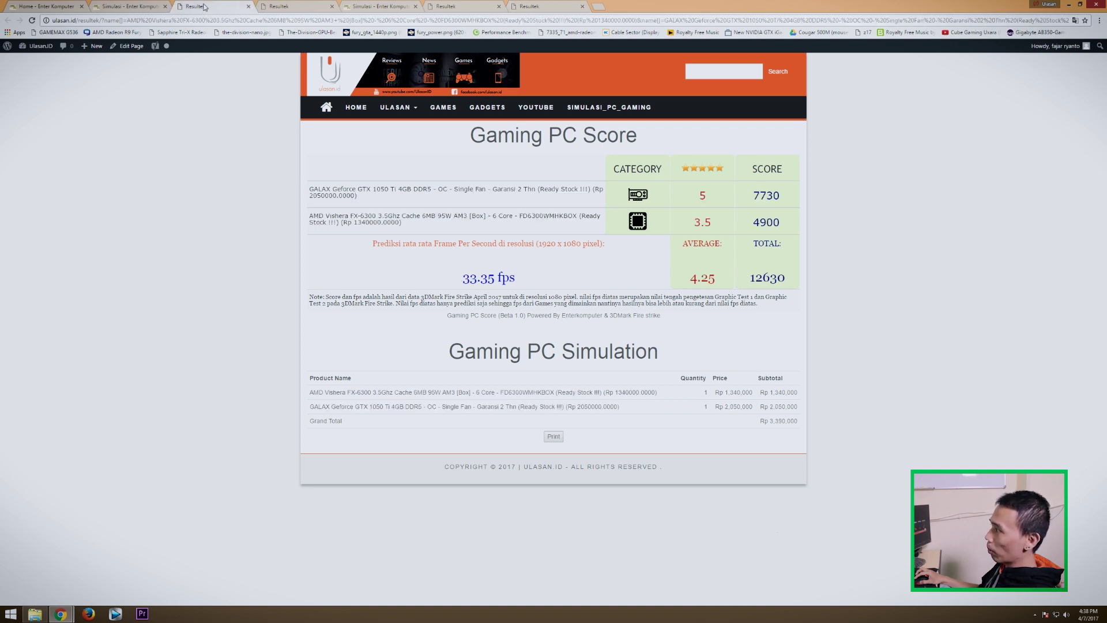
left_click(299, 9)
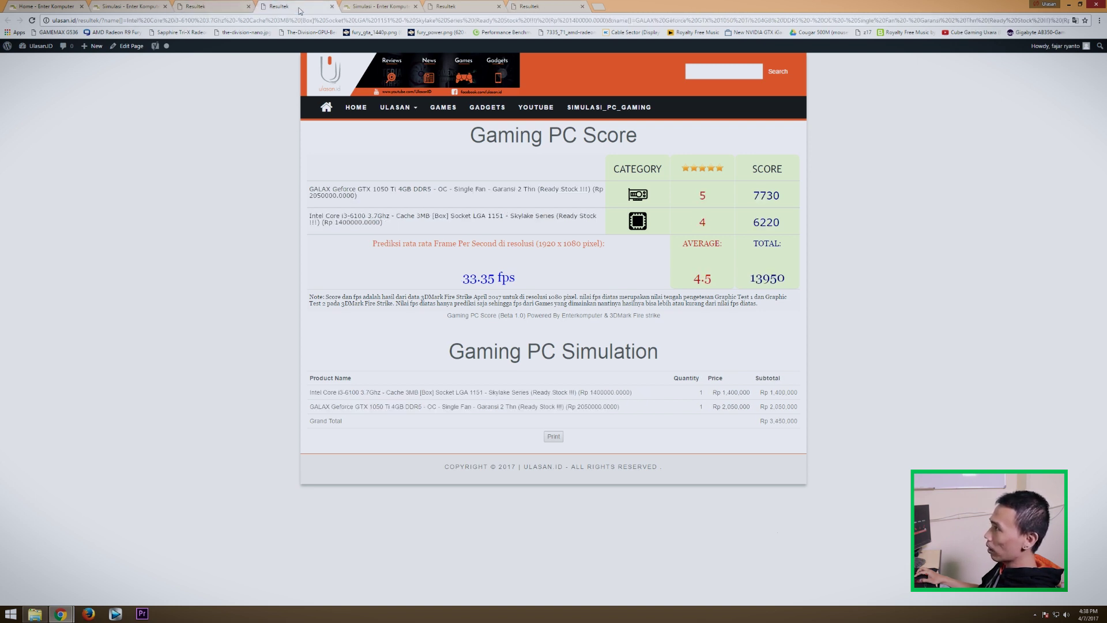
left_click(462, 8)
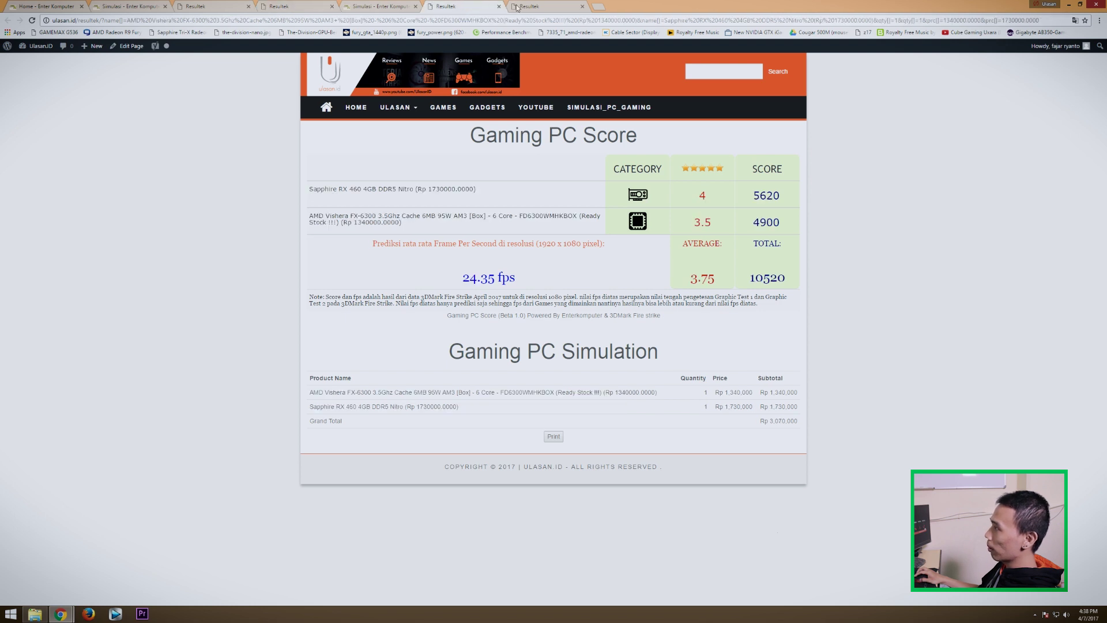
left_click(542, 8)
left_click(277, 8)
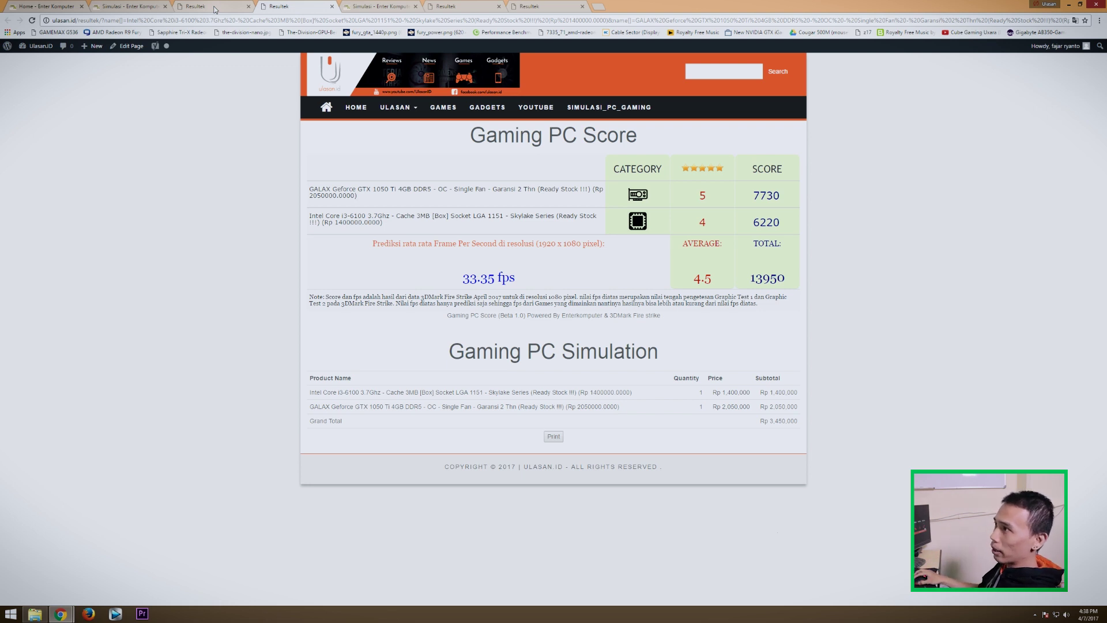
- In the first simulation, choose the Intel Core i7-7700K 4.2Ghz for Socket LGA 1151 and generate the Gaming PC Score with the GTX 1050 Ti
left_click(130, 6)
scroll(466, 292, "up", 3)
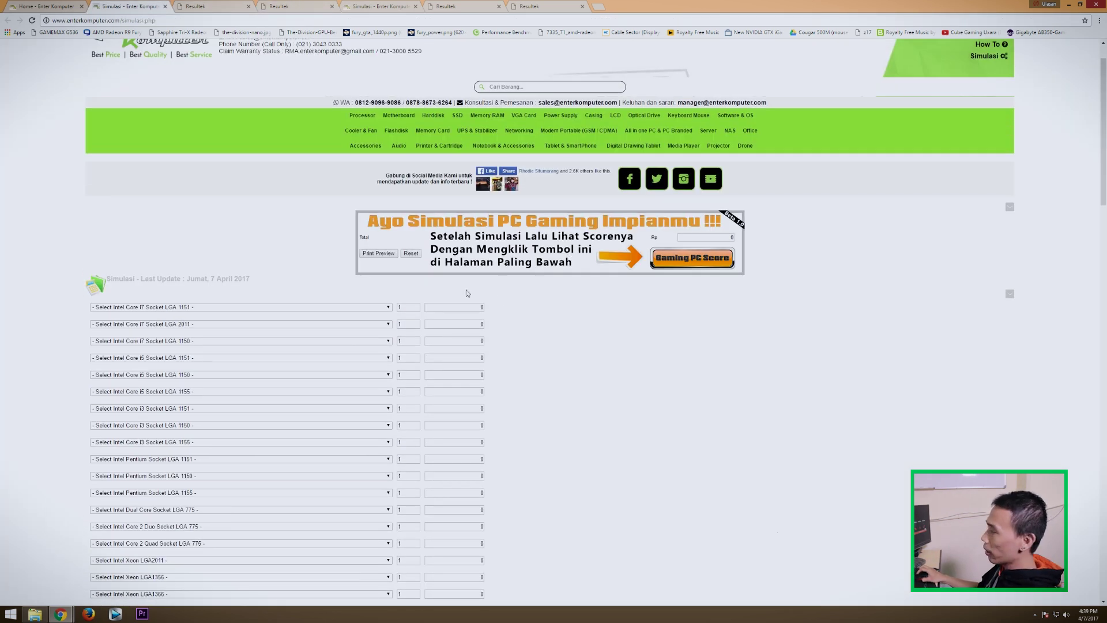
scroll(550, 324, "down", 1)
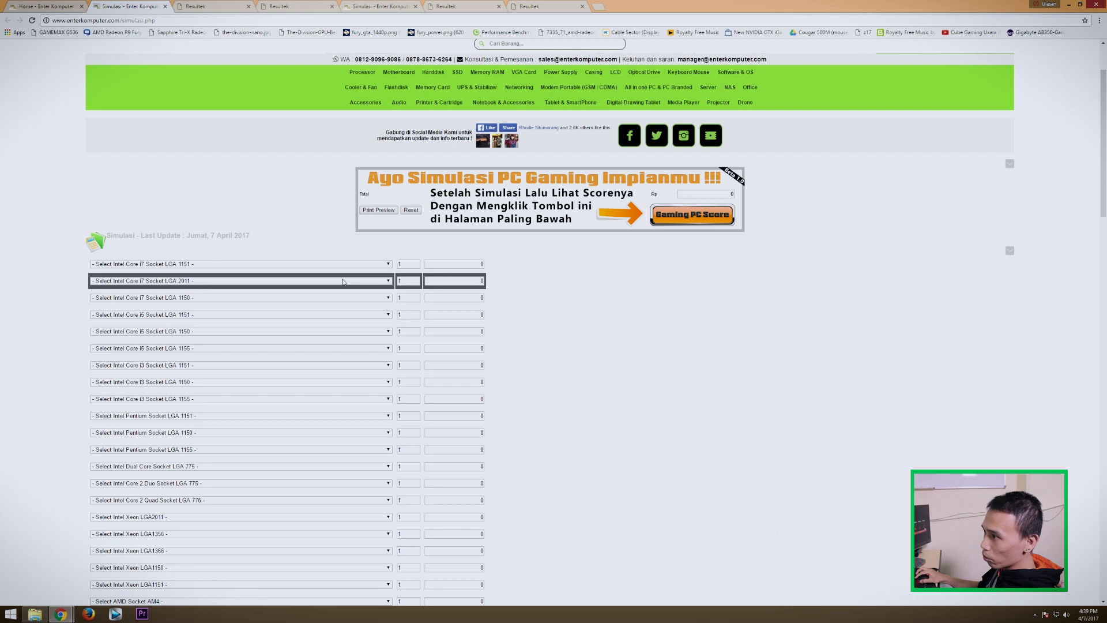
left_click(322, 267)
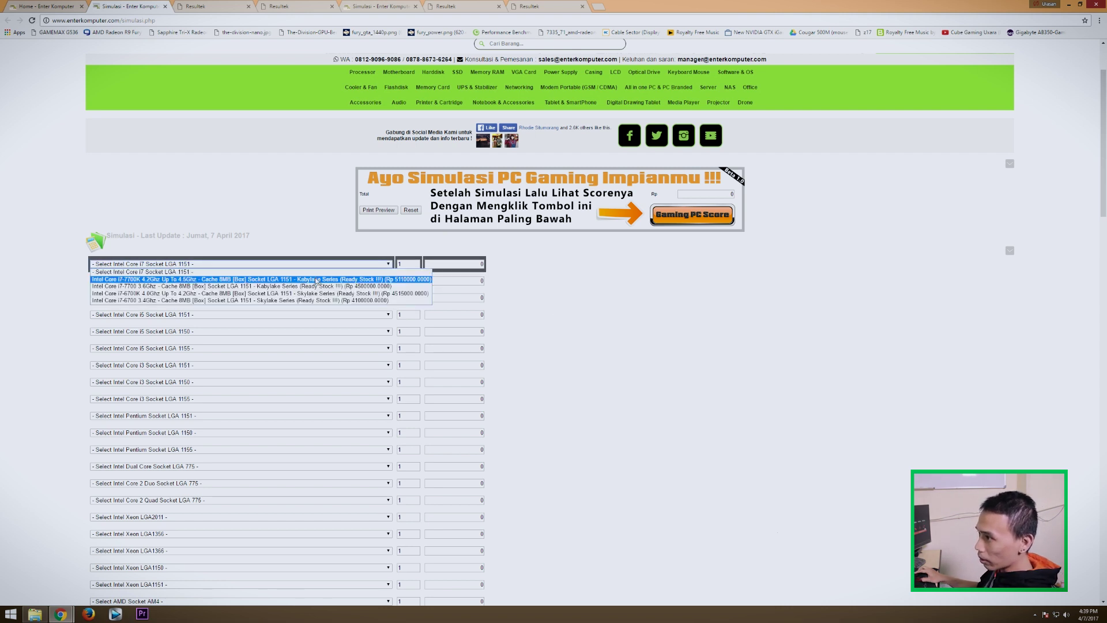
left_click(319, 279)
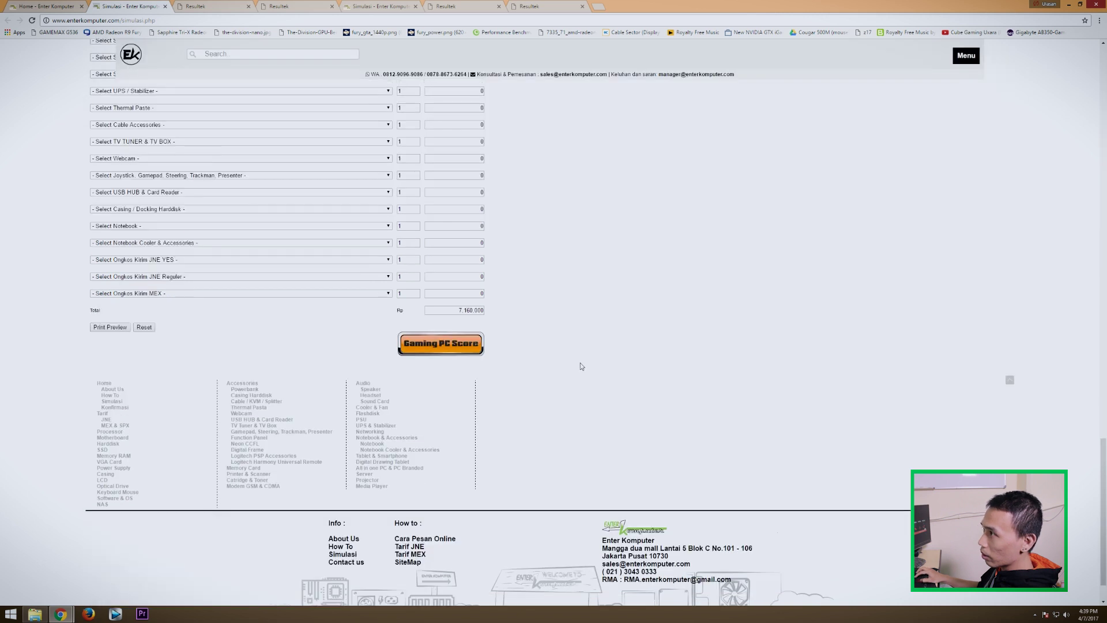
left_click(454, 345)
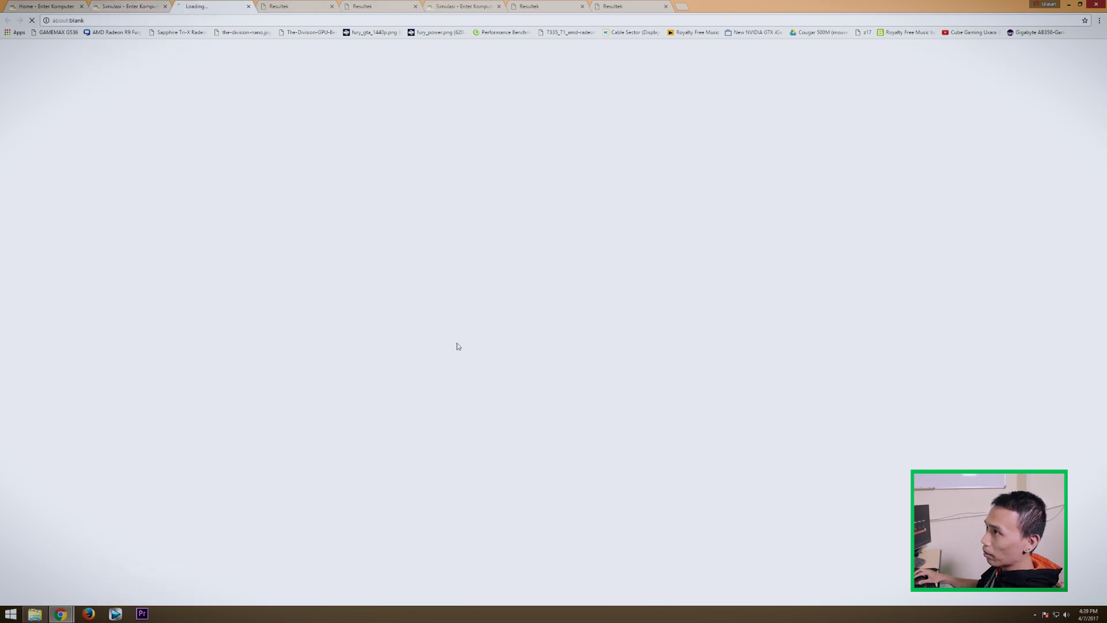
left_click(144, 7)
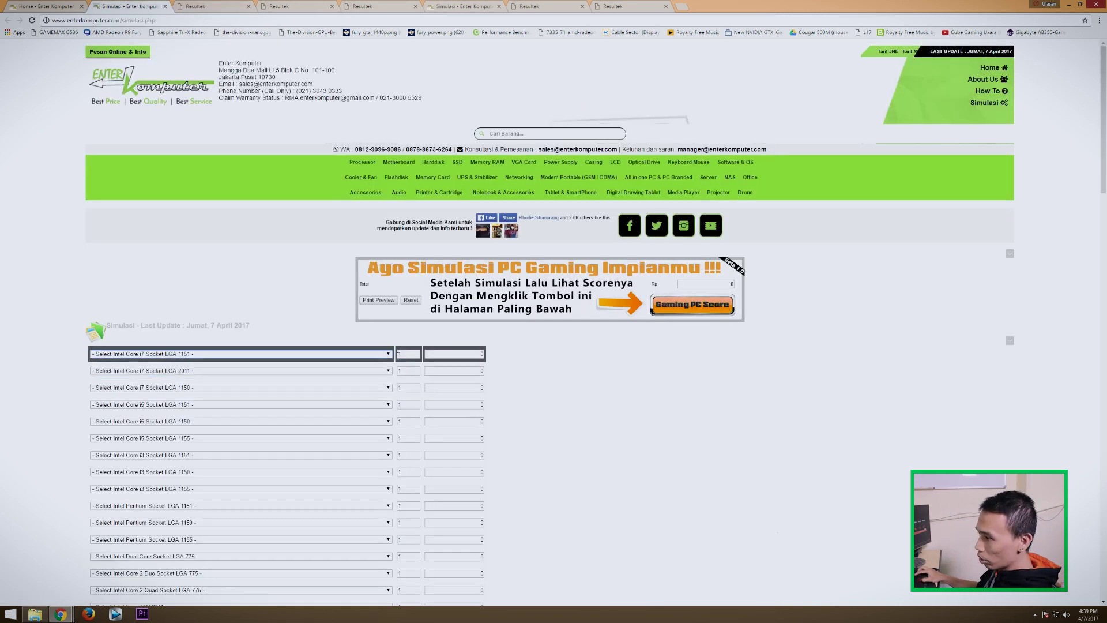
- In the first simulation, choose the AMD Ryzen 7 1700X 3.4Ghz for Socket AM4 and generate the Gaming PC Score with the GTX 1050 Ti
scroll(346, 398, "down", 5)
left_click(312, 388)
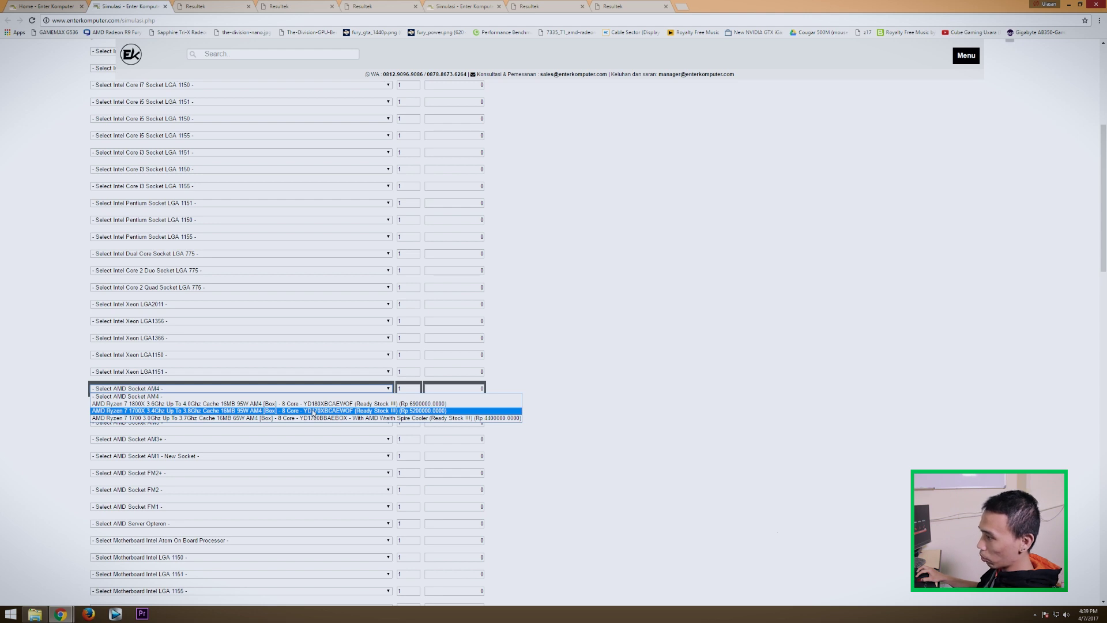
left_click(313, 411)
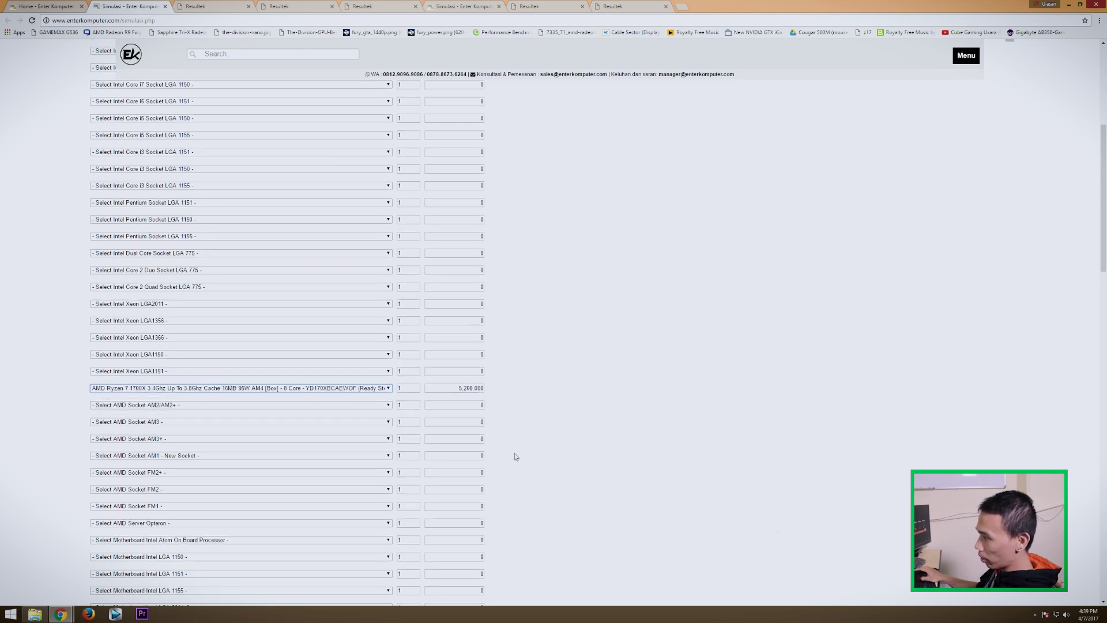
scroll(519, 456, "down", 10)
scroll(519, 455, "down", 10)
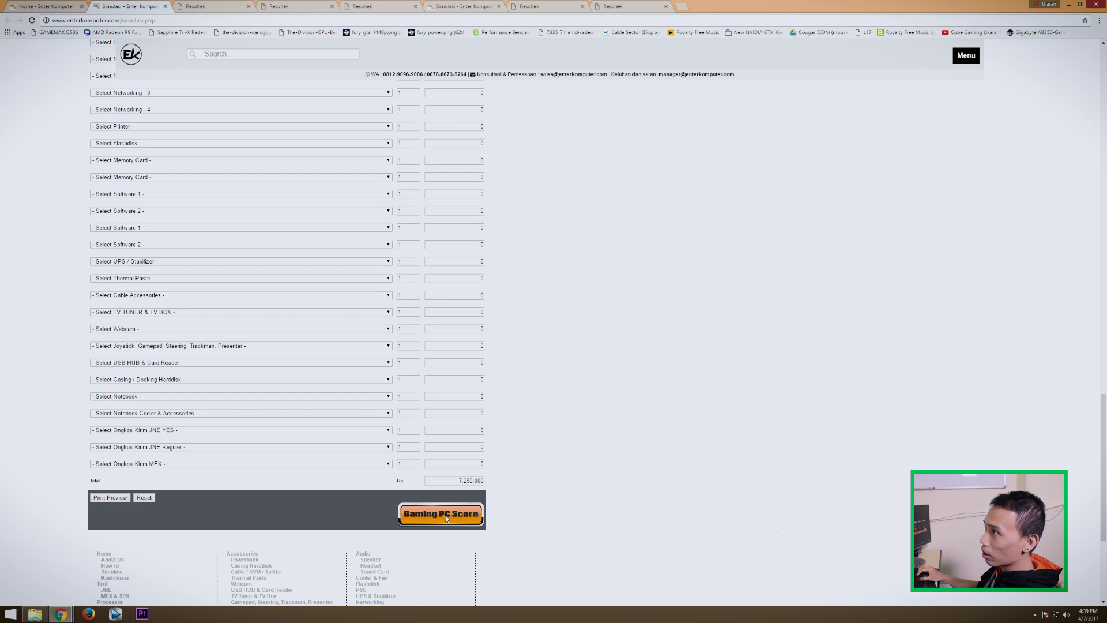
left_click(448, 514)
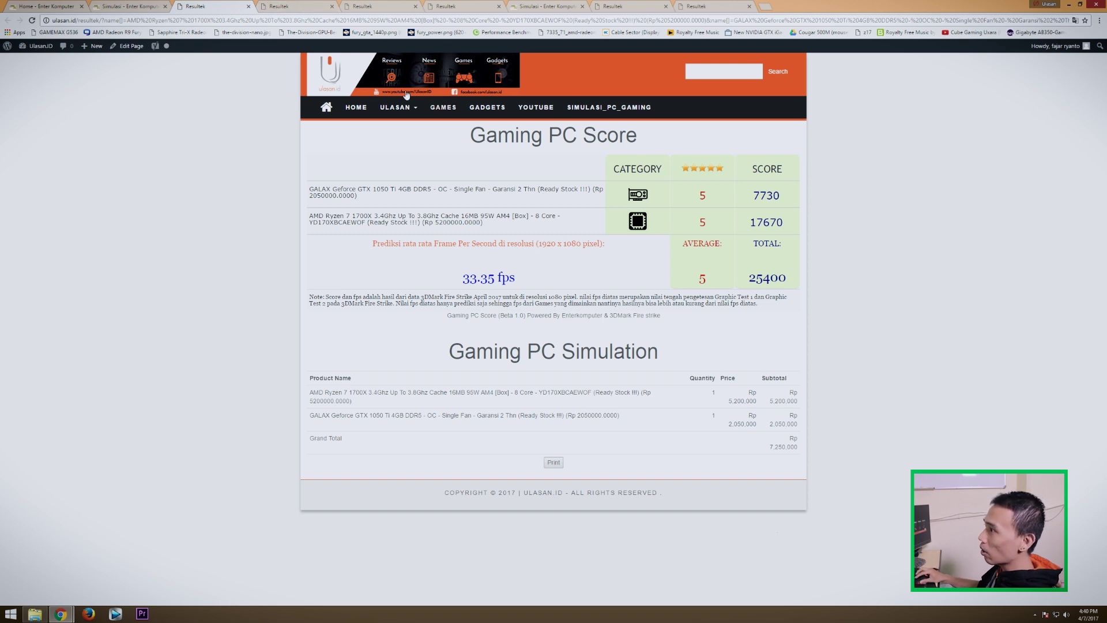
- Compare the Ryzen 7 1700X and Core i7-7700K results with the GTX 1050 Ti for total score and predicted frame rate
left_click(301, 8)
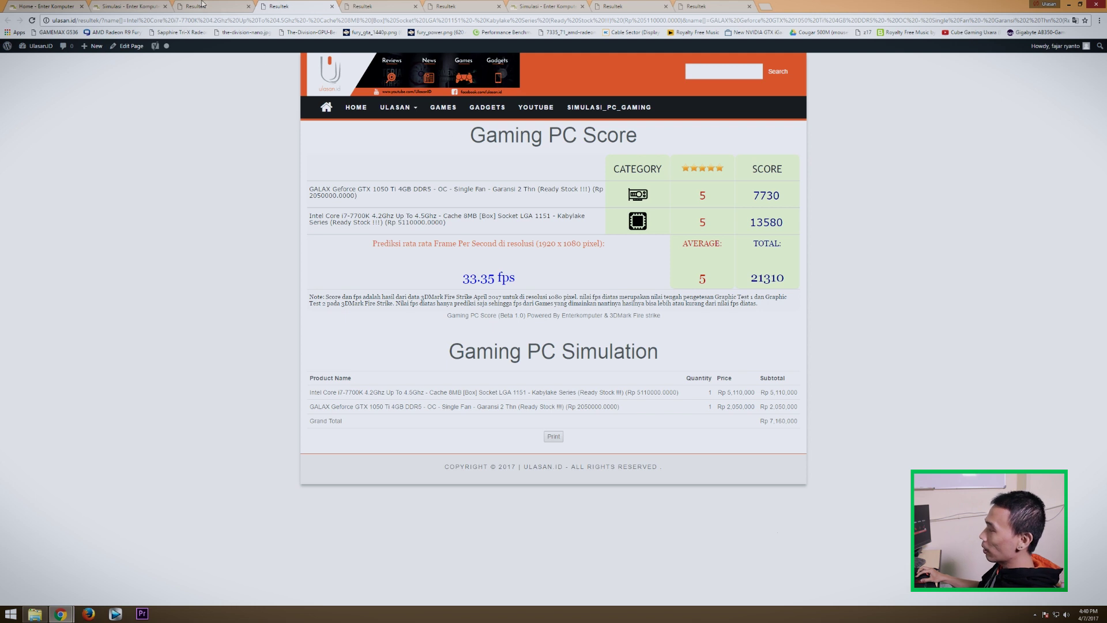
left_click(204, 6)
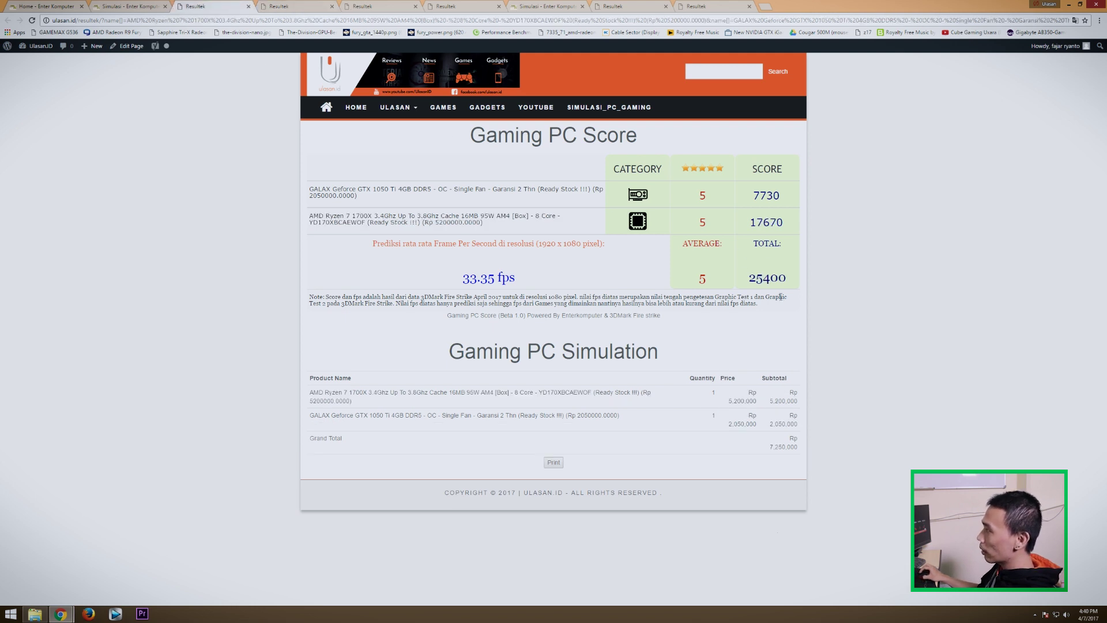
key("ctrl+Tab")
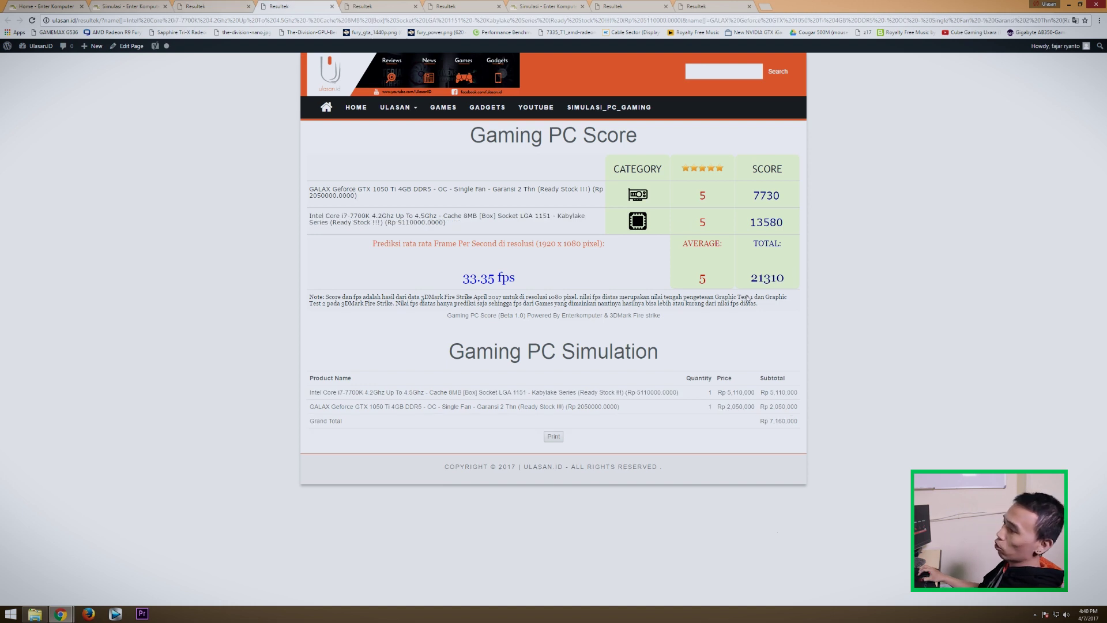